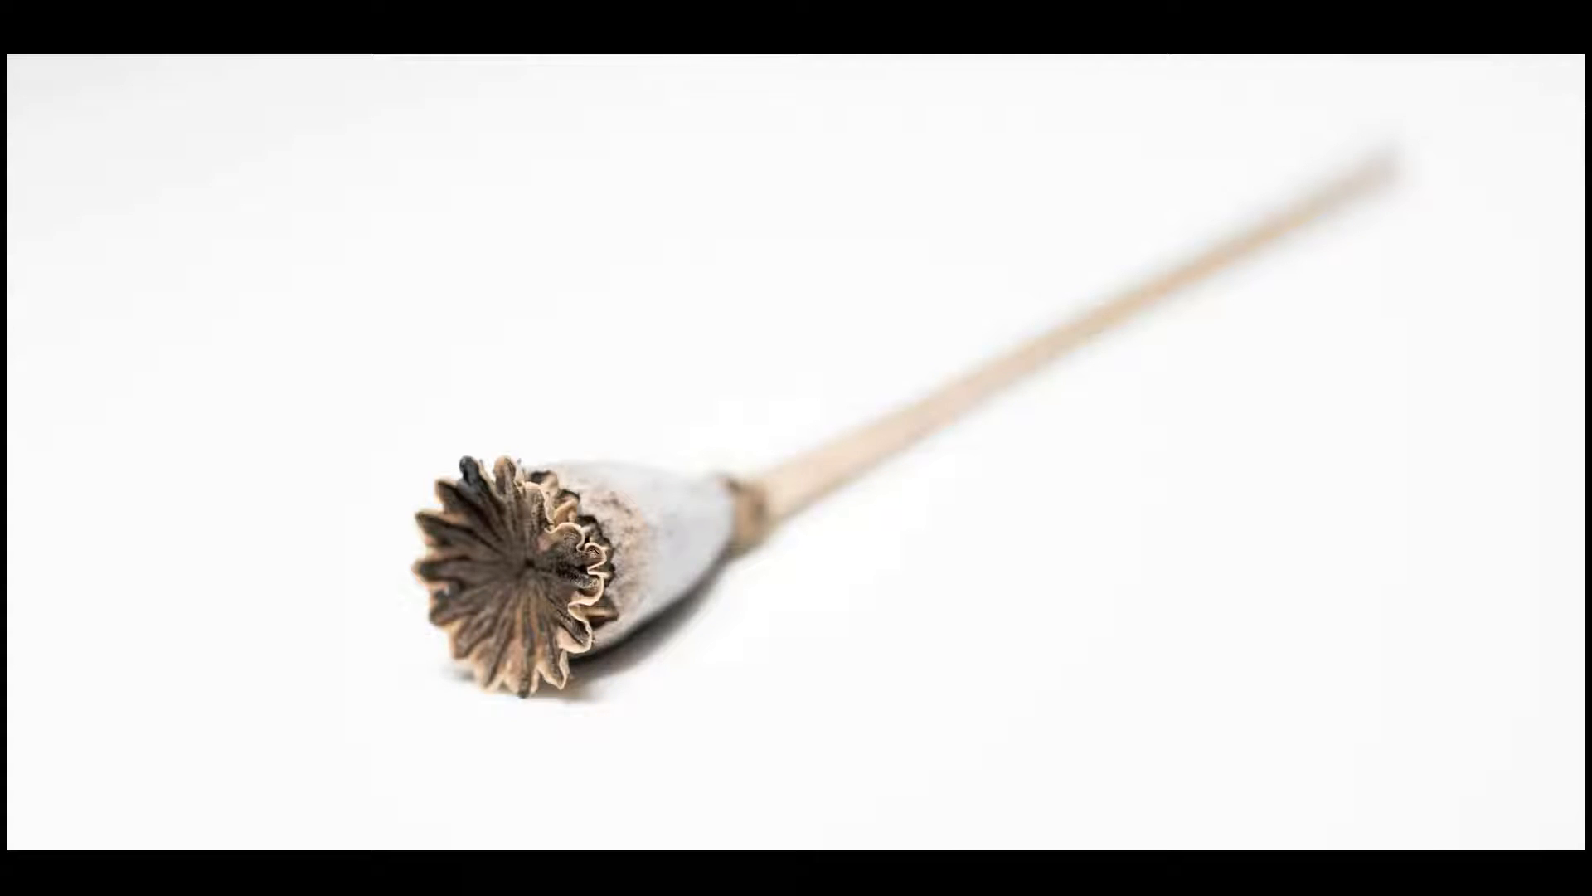
Switch to Photoshop and bring up the _DSC4337.NEF document containing the stacked texture layers
key(Escape)
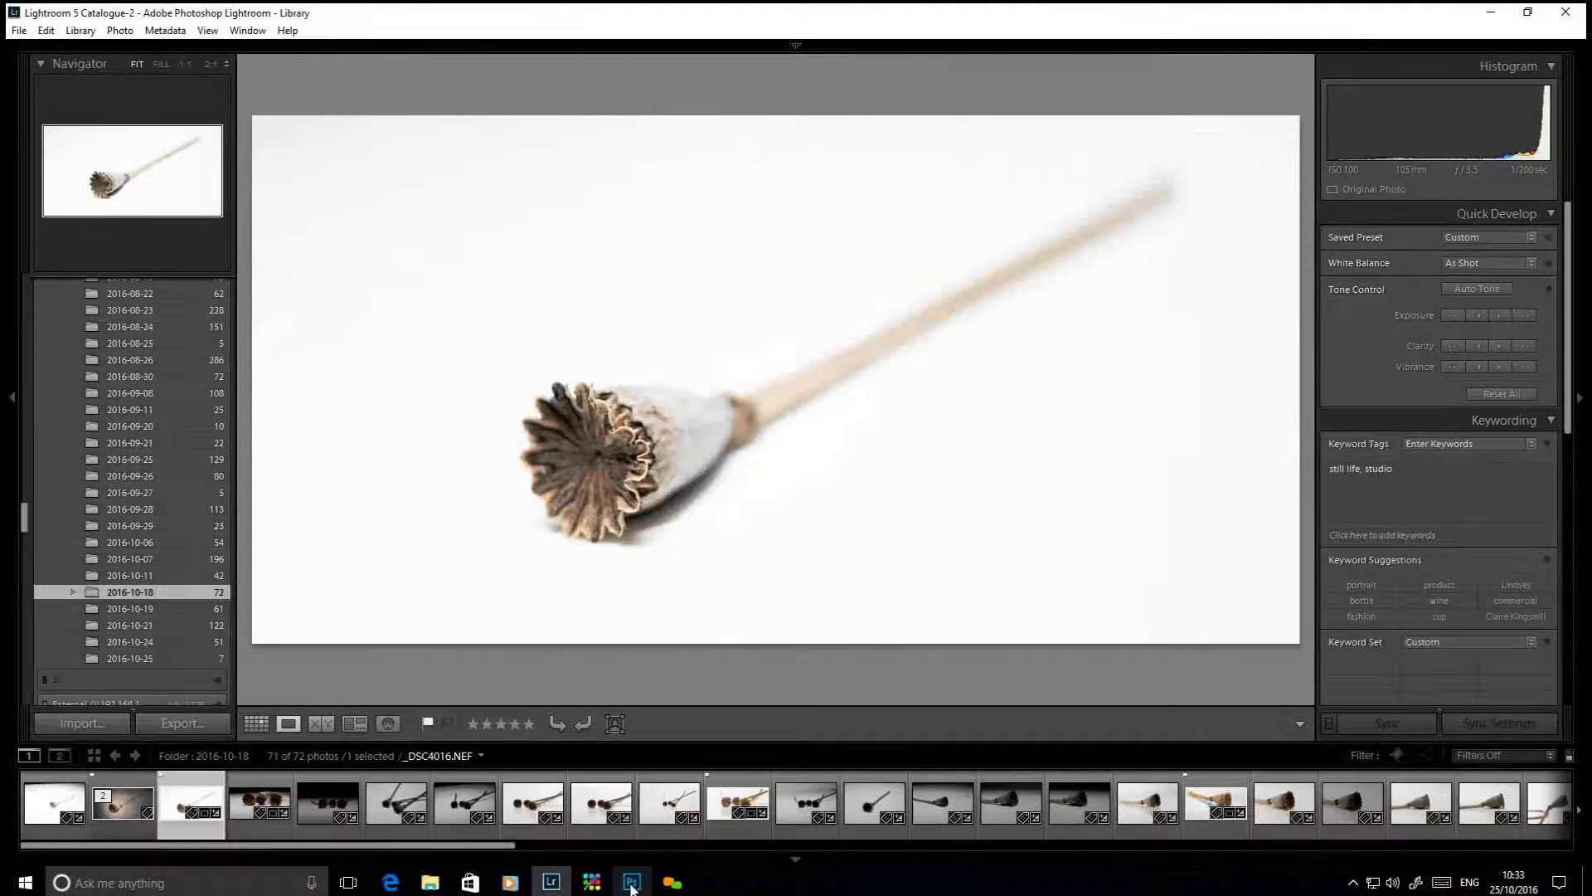
click(632, 883)
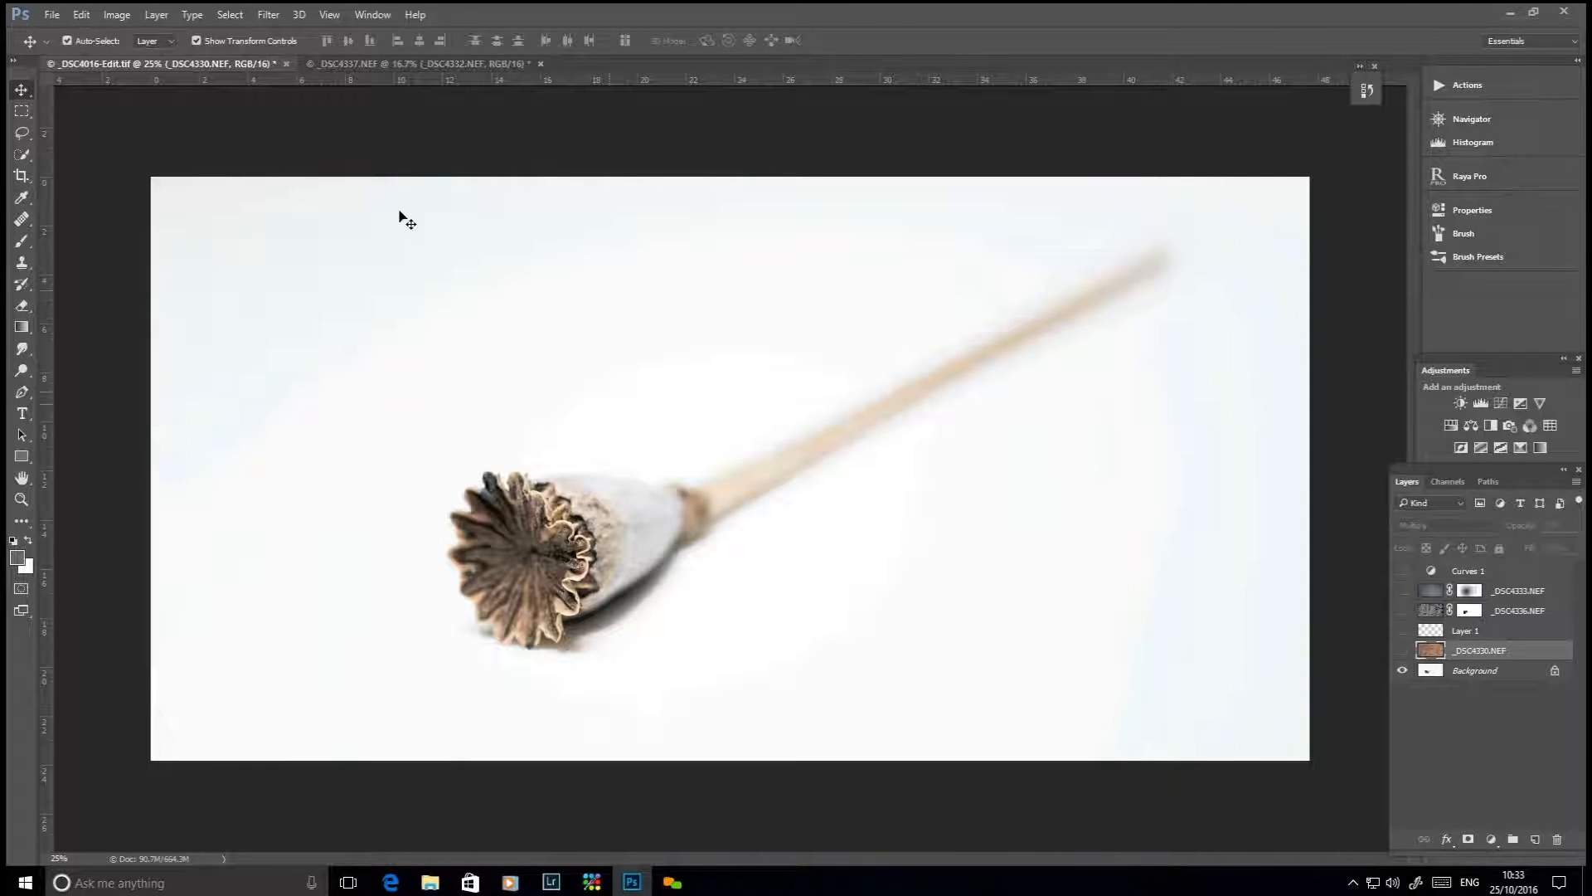
click(394, 64)
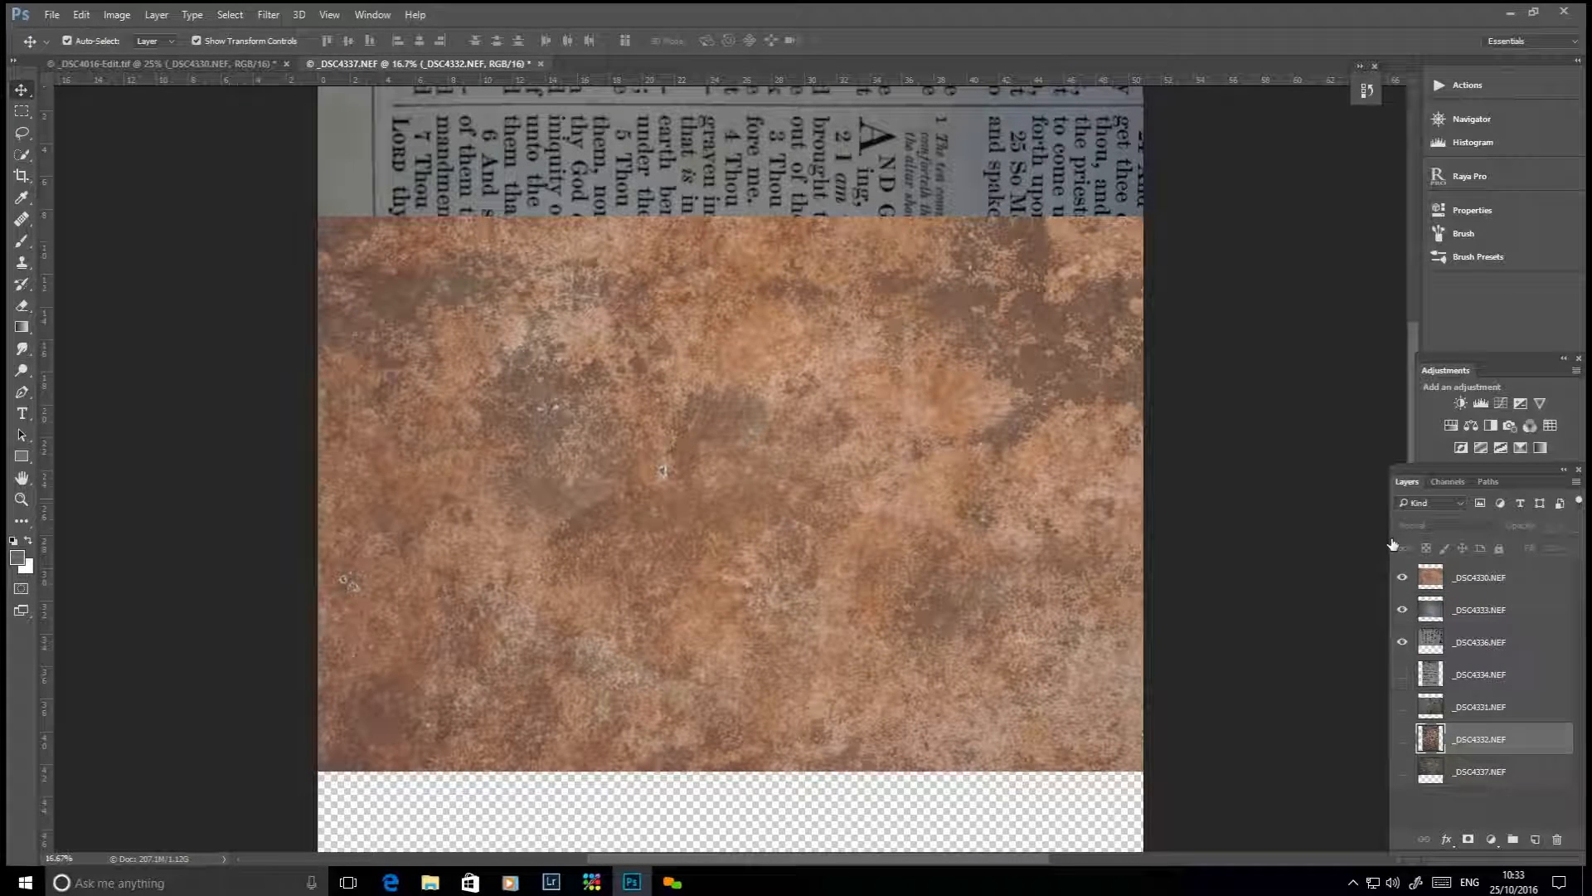
View the _DSC4330, _DSC4333 and _DSC4336 texture layers one at a time, and leave all three visible
click(1403, 609)
click(1402, 642)
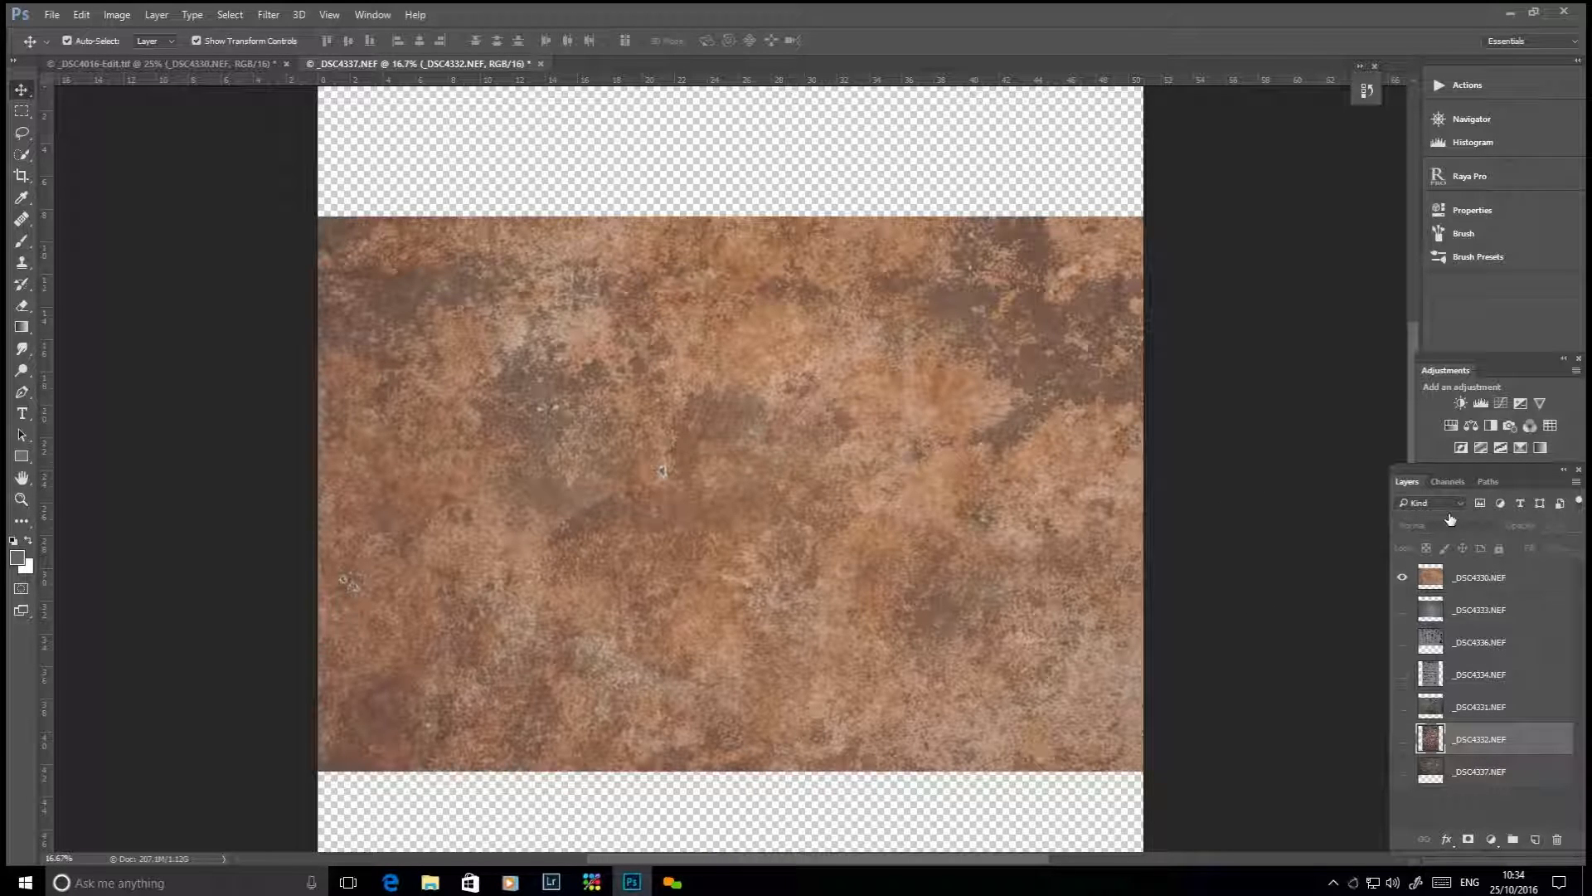
click(1402, 609)
click(1403, 577)
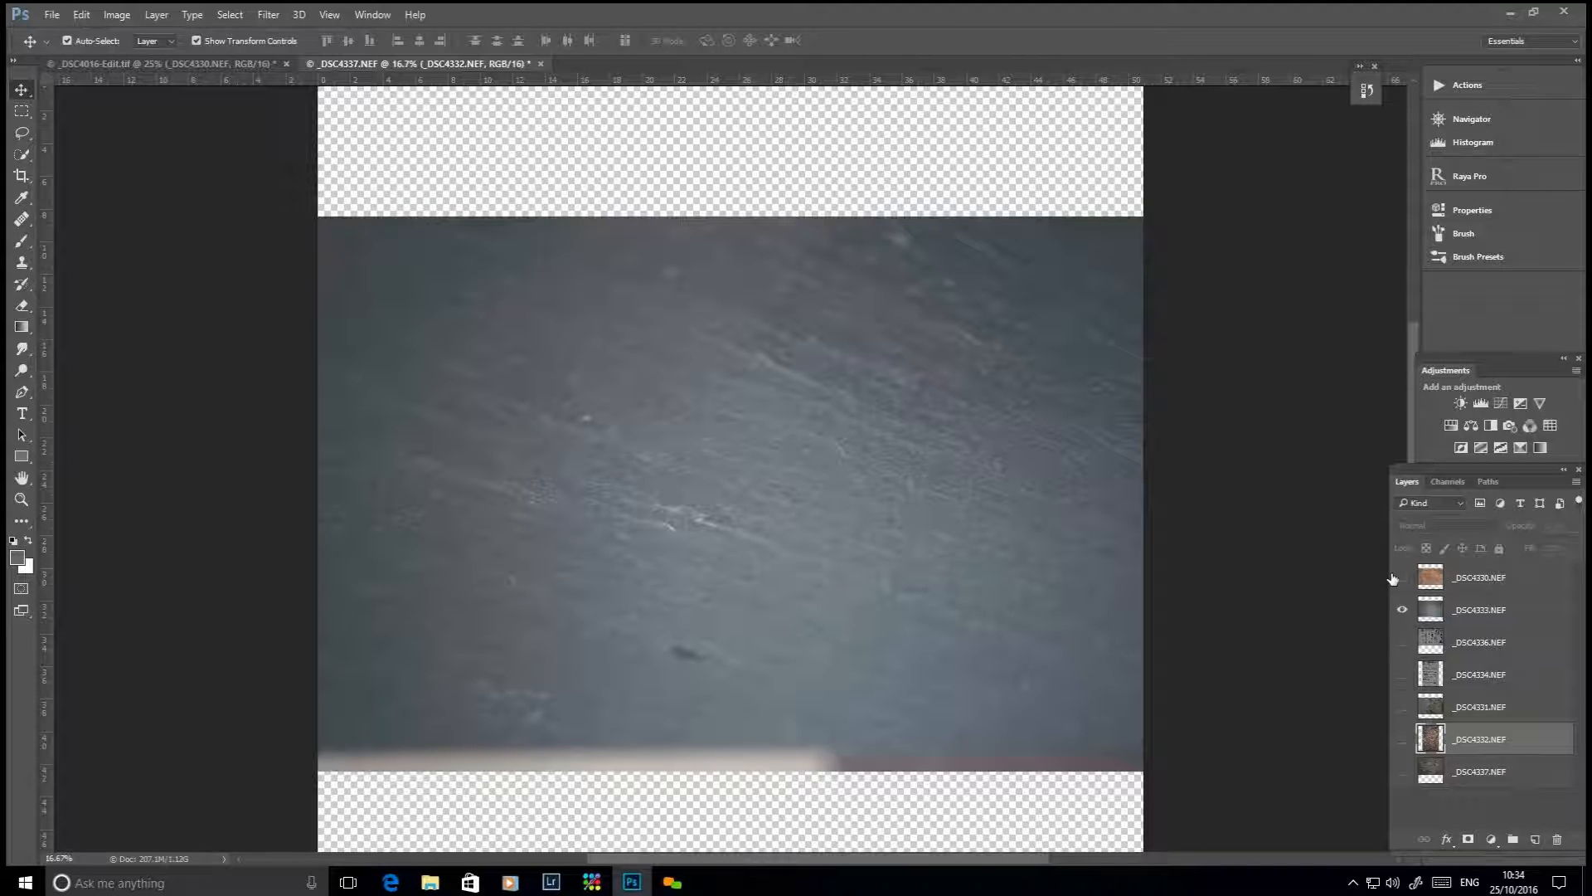
click(1403, 642)
click(1402, 611)
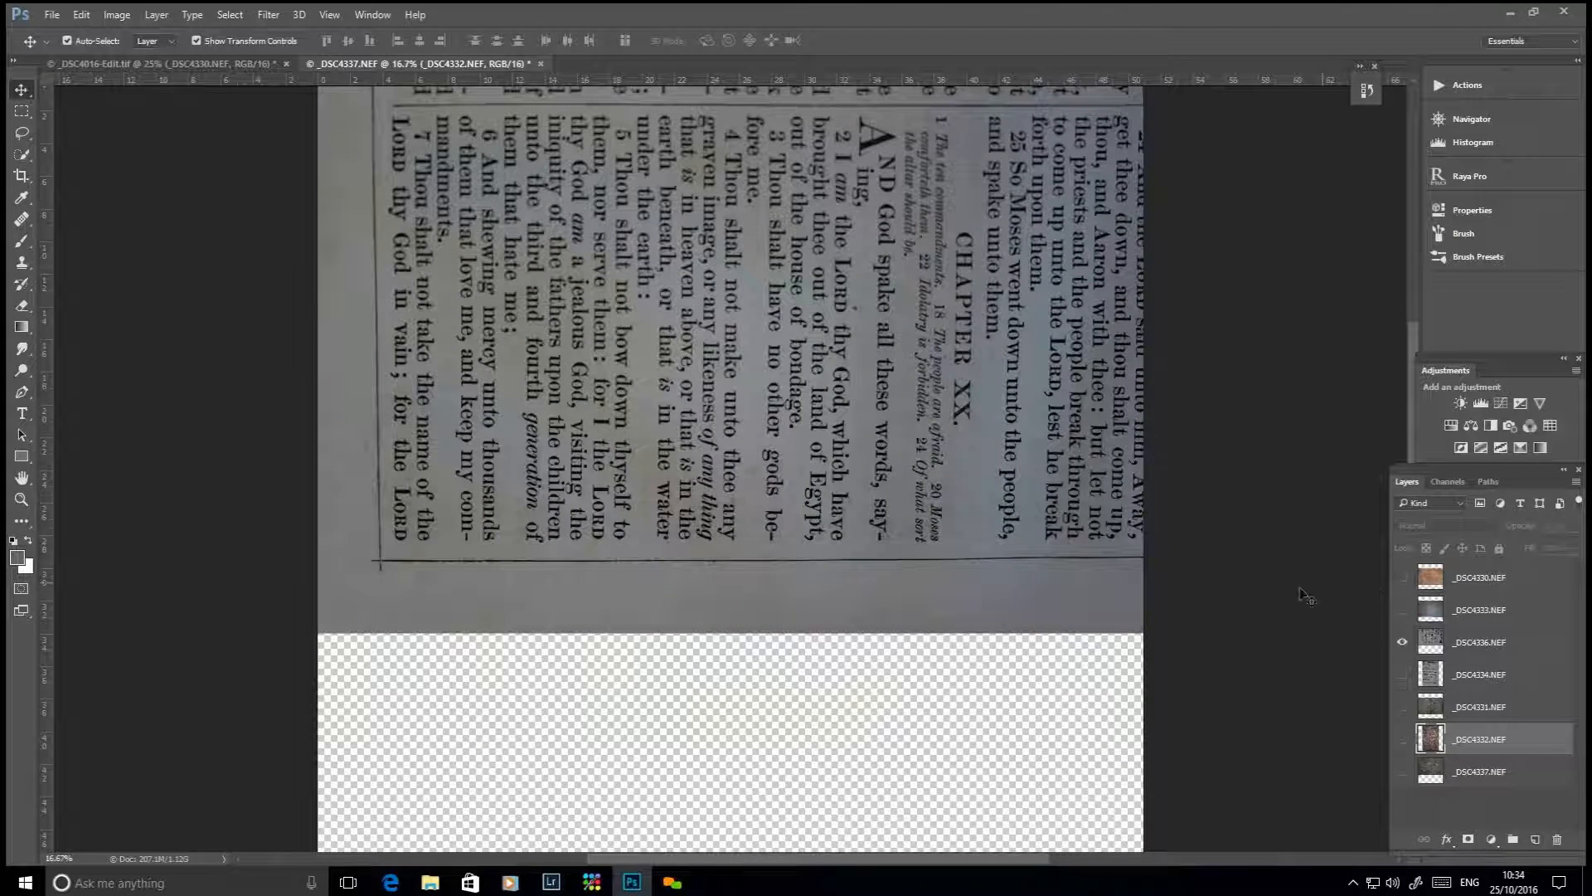
click(1403, 611)
click(1402, 577)
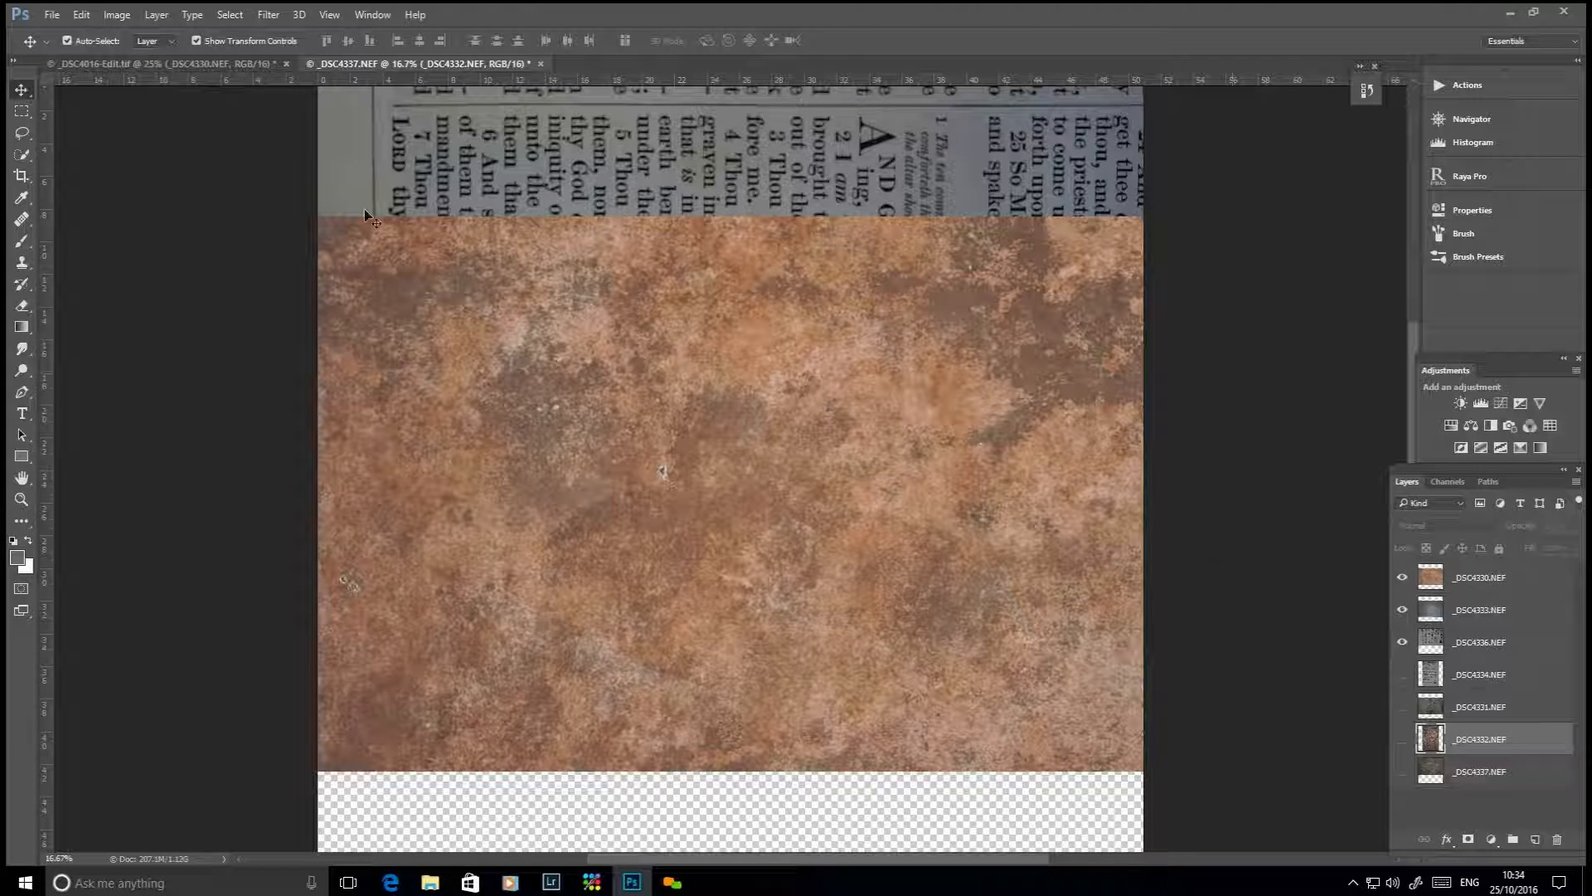
Return to the _DSC4016-Edit.tif document and show the _DSC4330.NEF texture layer over the seed head
click(196, 65)
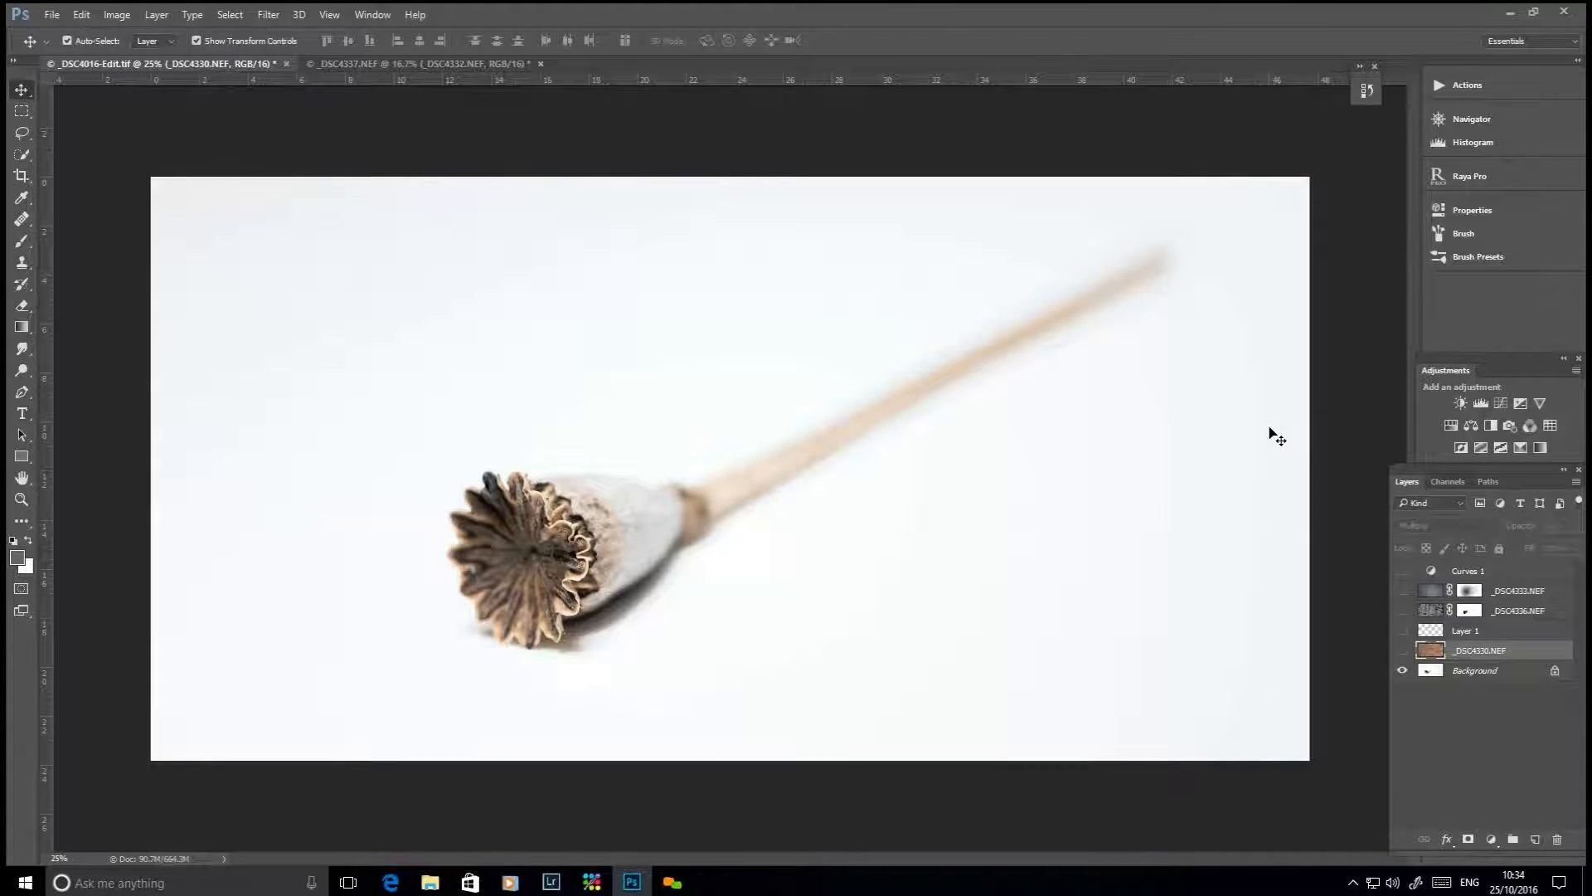
click(1402, 651)
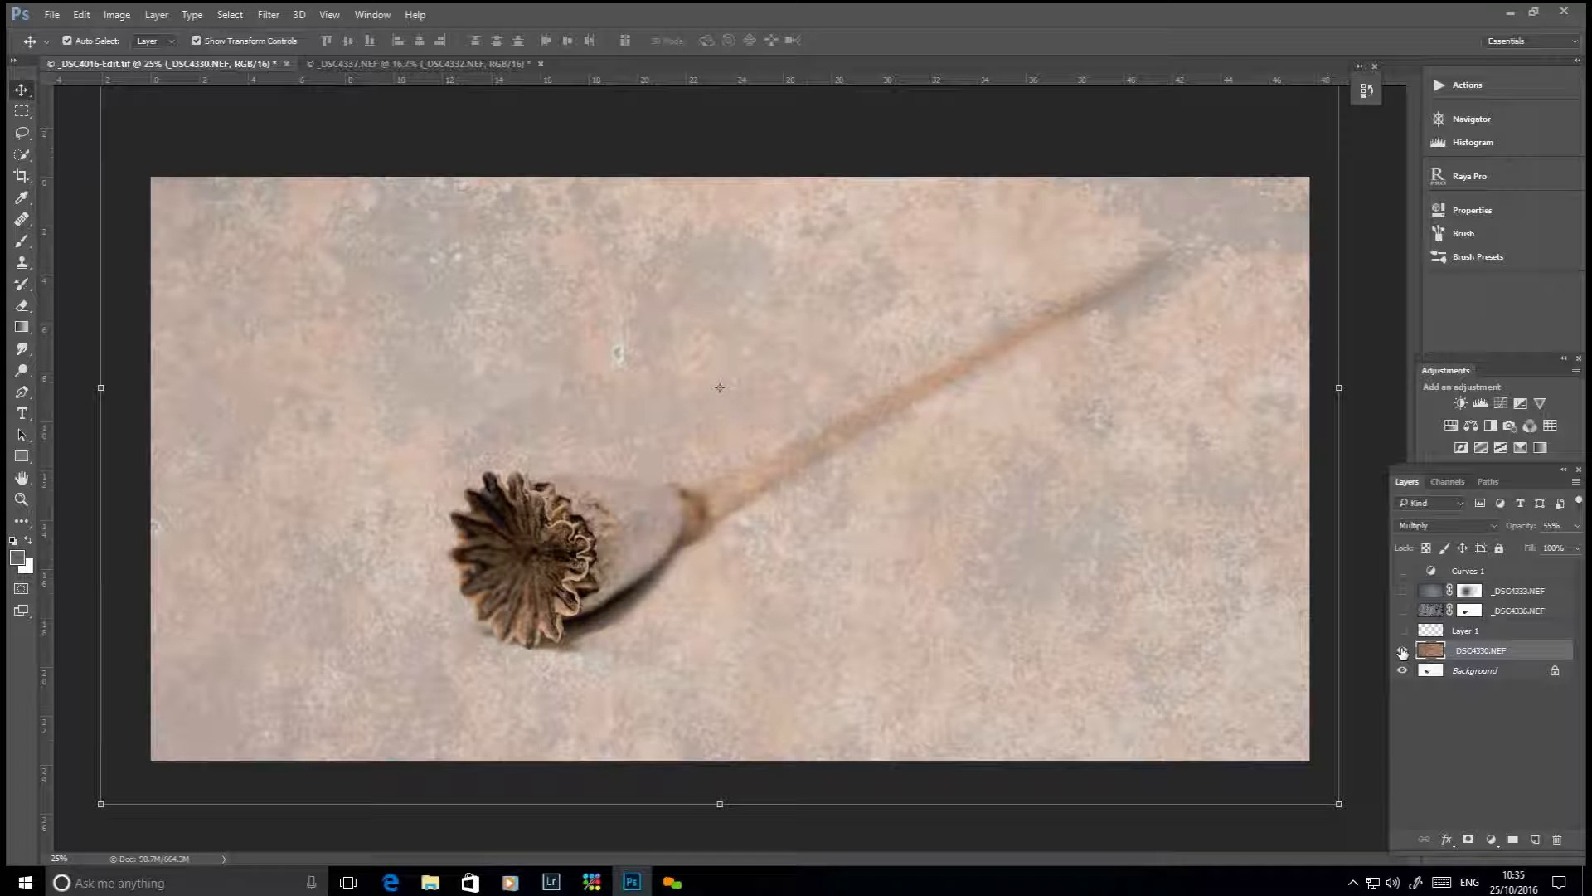
Try the Dissolve and Normal blend modes on the _DSC4330.NEF layer, and set it back to Multiply
click(1484, 529)
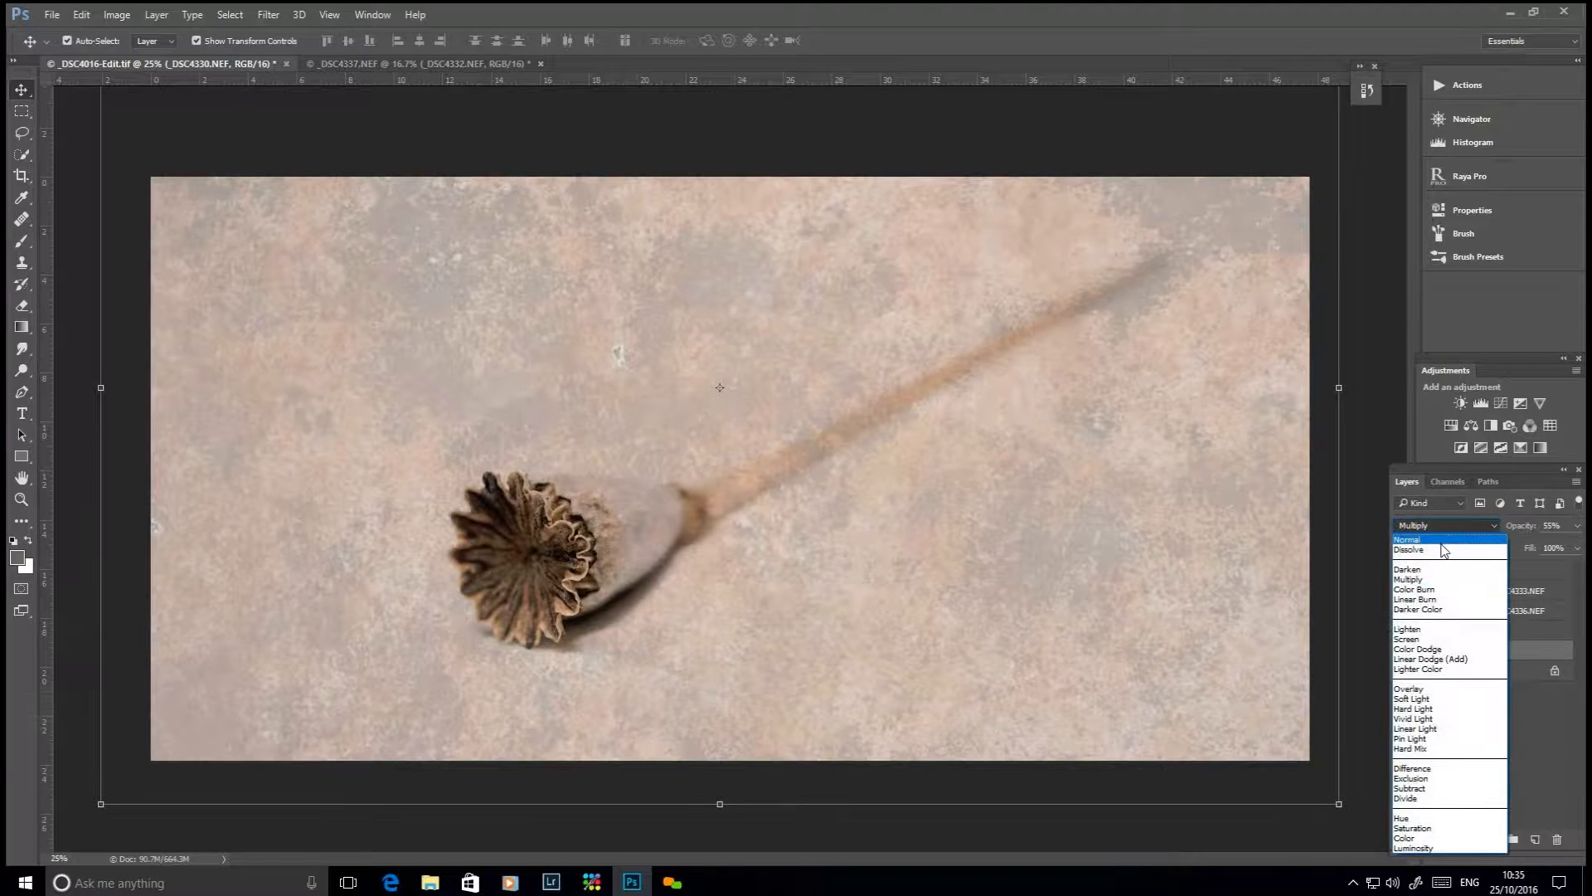
click(1443, 550)
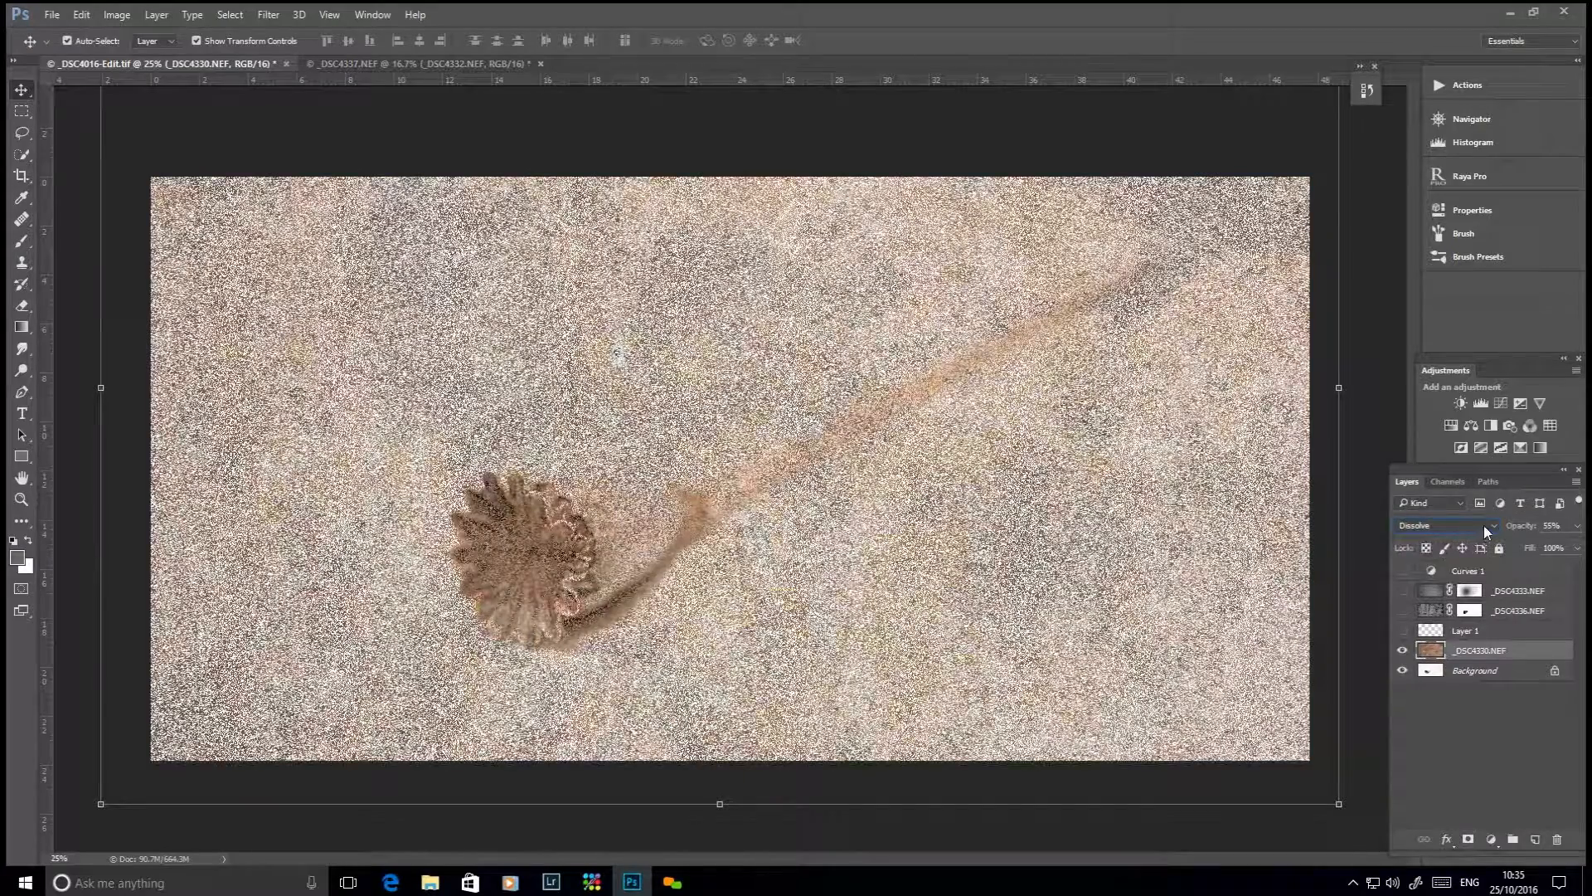
click(1486, 531)
click(1462, 541)
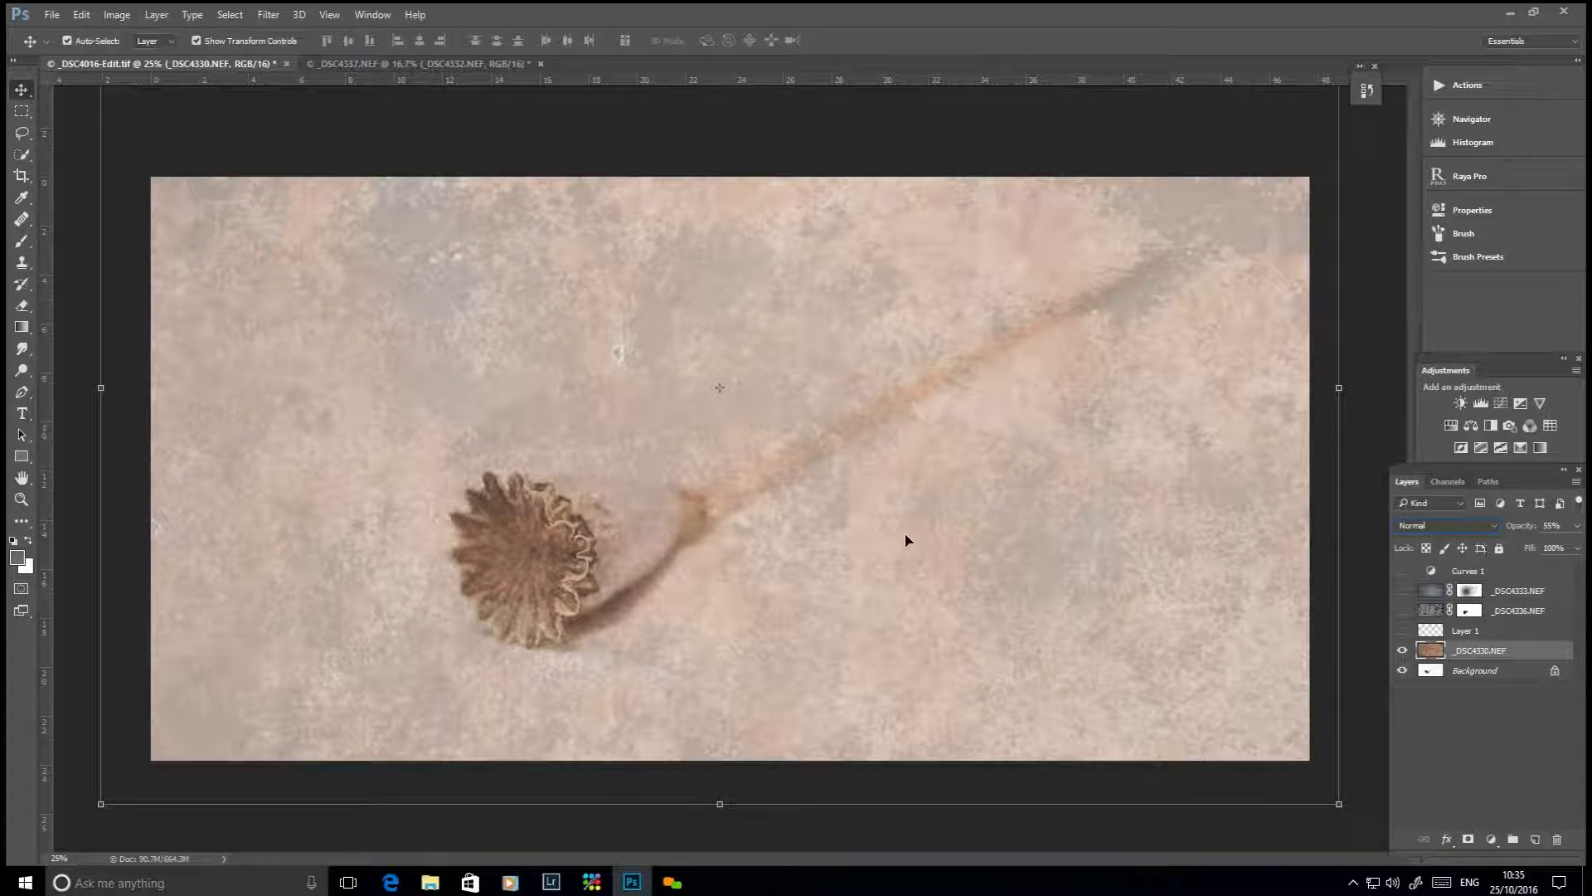
click(1489, 528)
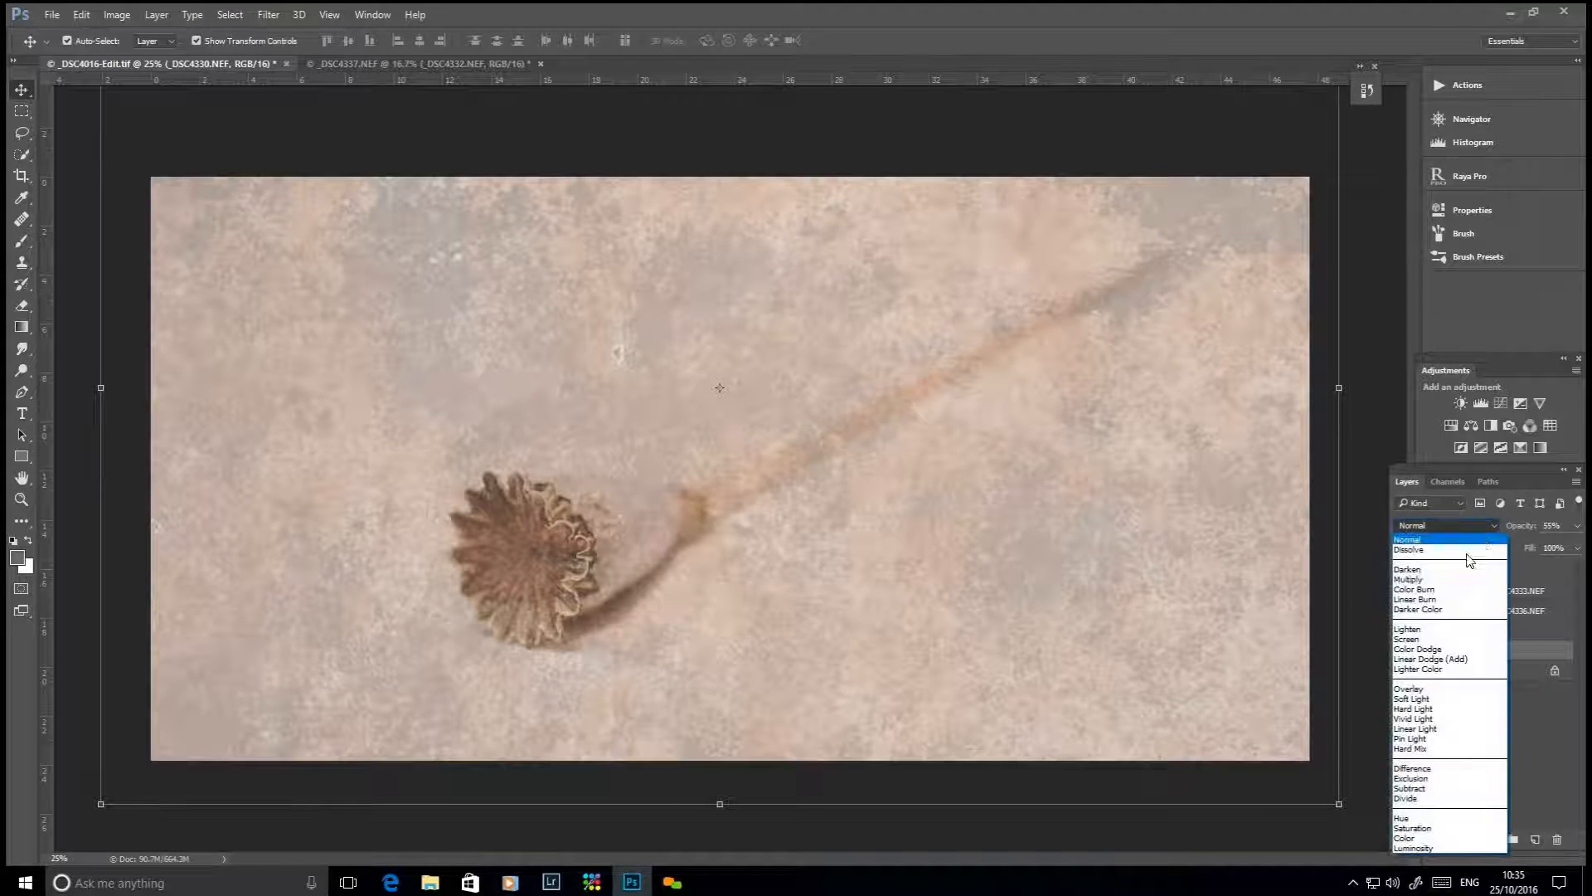
click(1453, 584)
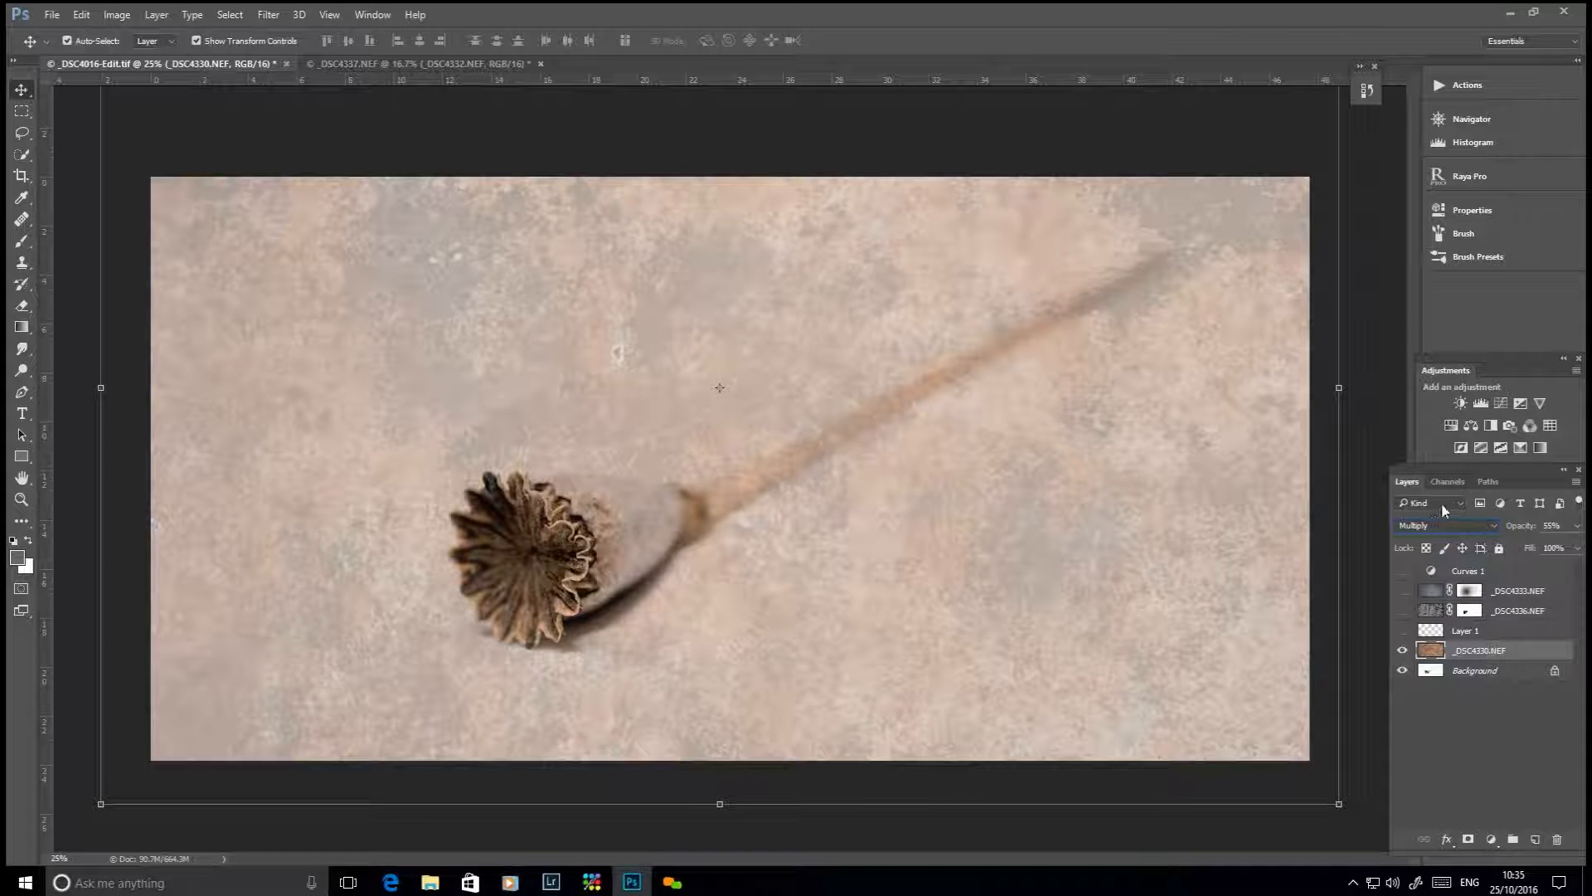
Try the Soft Light blend mode on the _DSC4330.NEF layer and compare the stem with the layer hidden and shown
click(1490, 528)
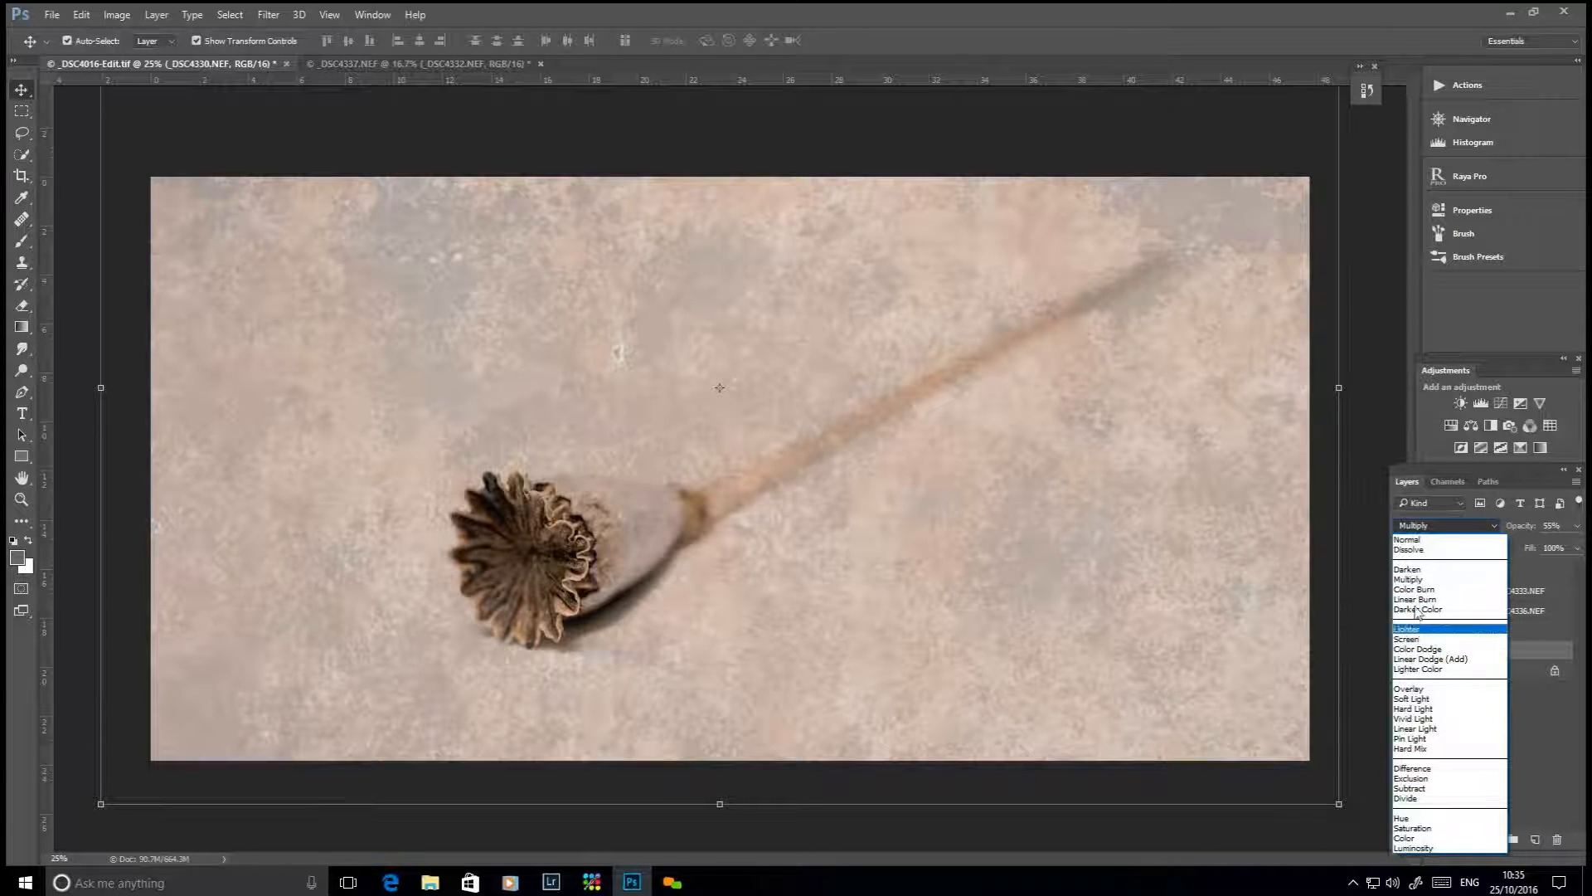
click(1442, 701)
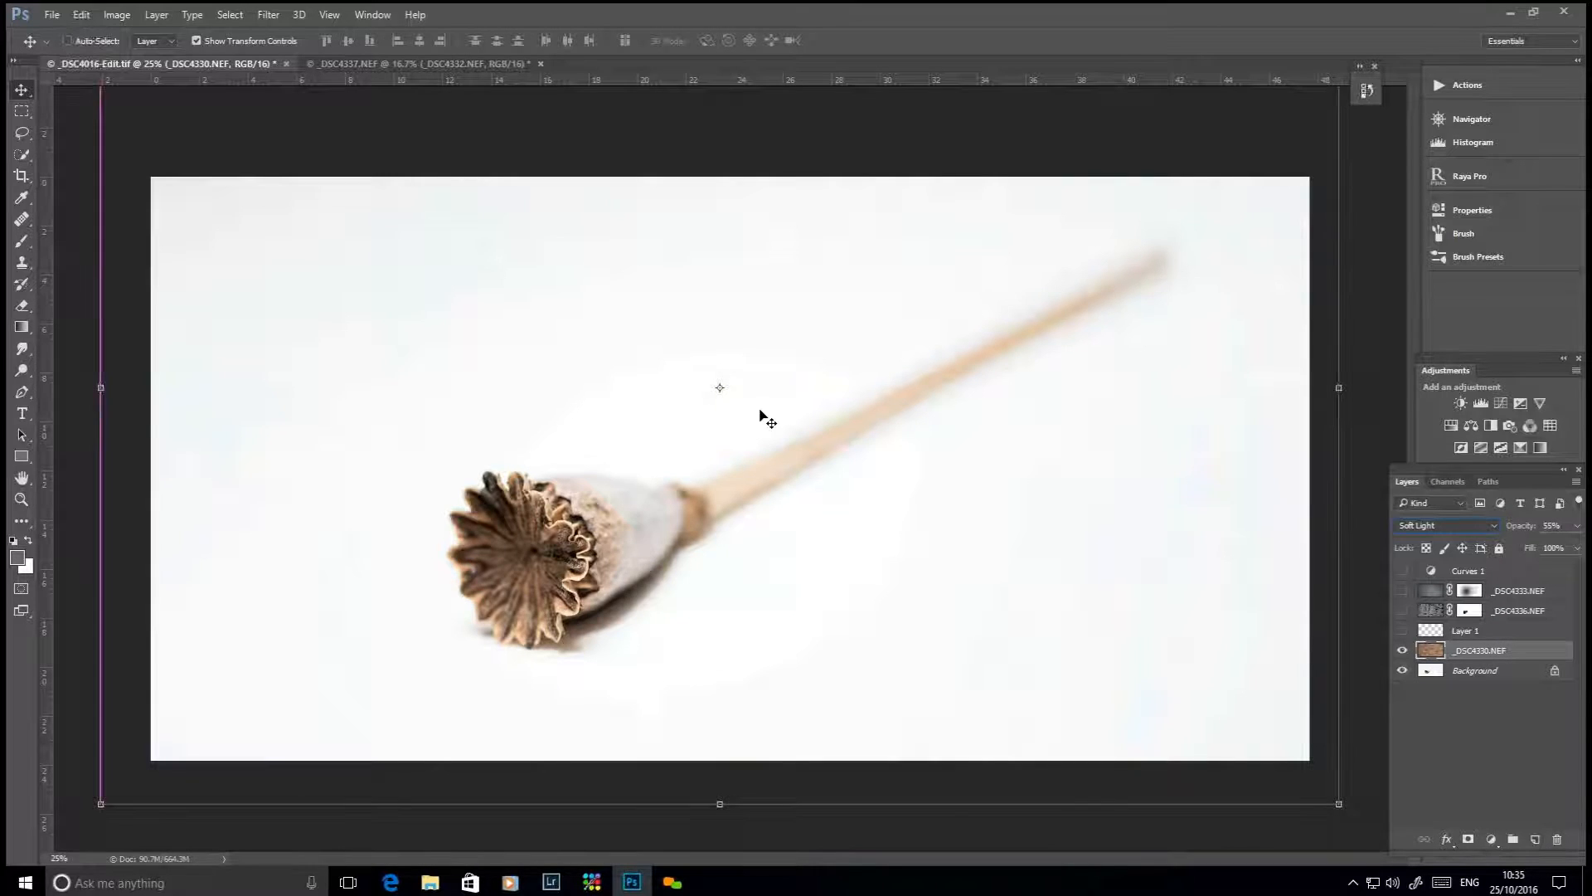
scroll(762, 415, up, 6)
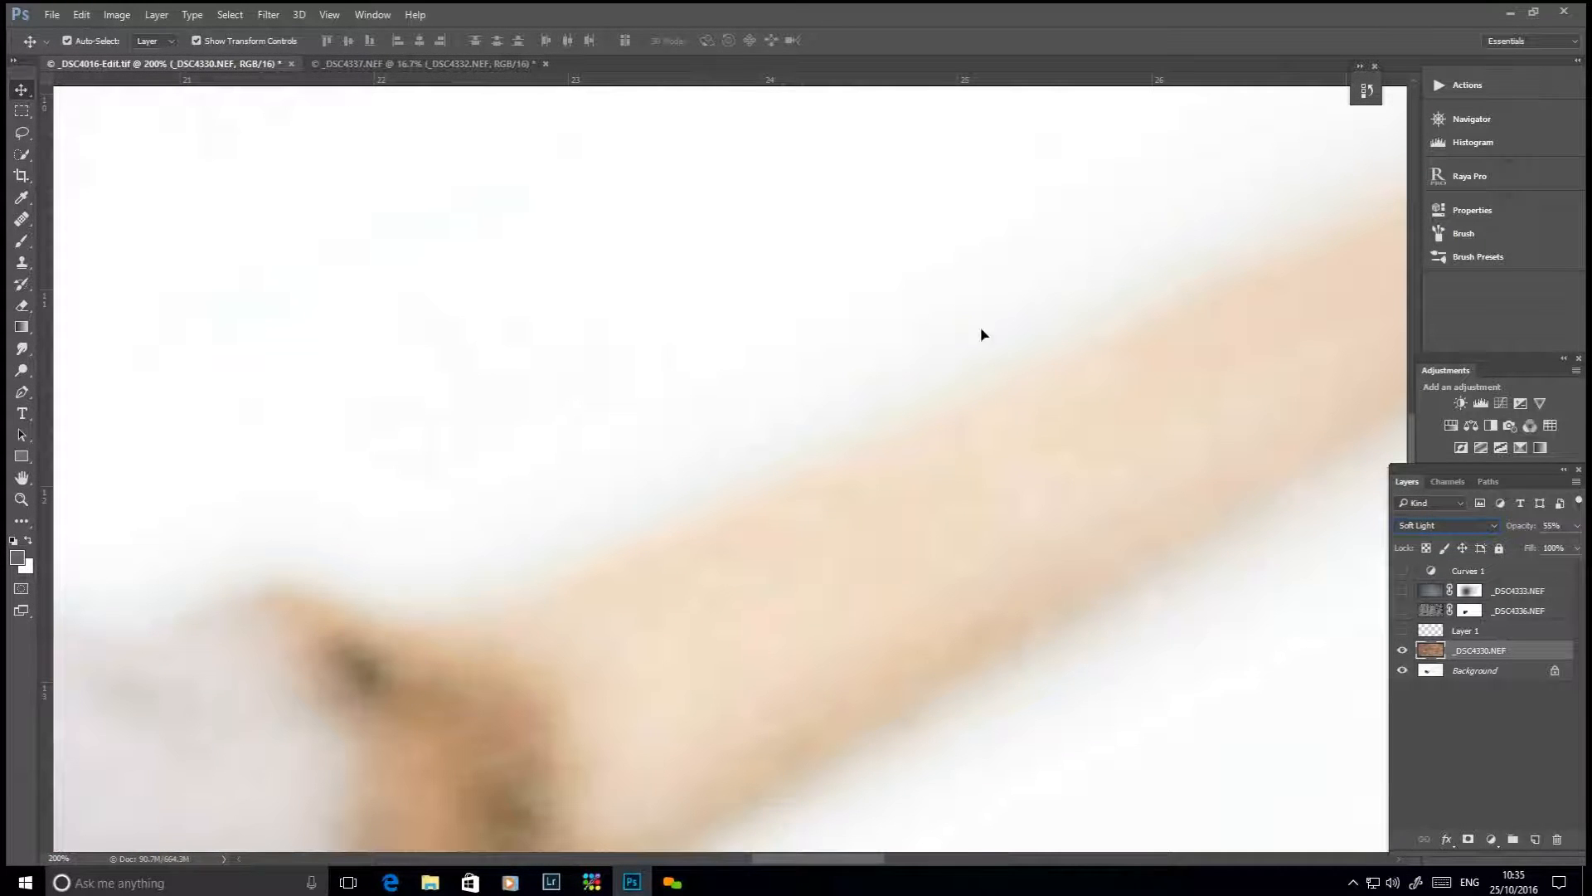
drag(970, 593, 931, 384)
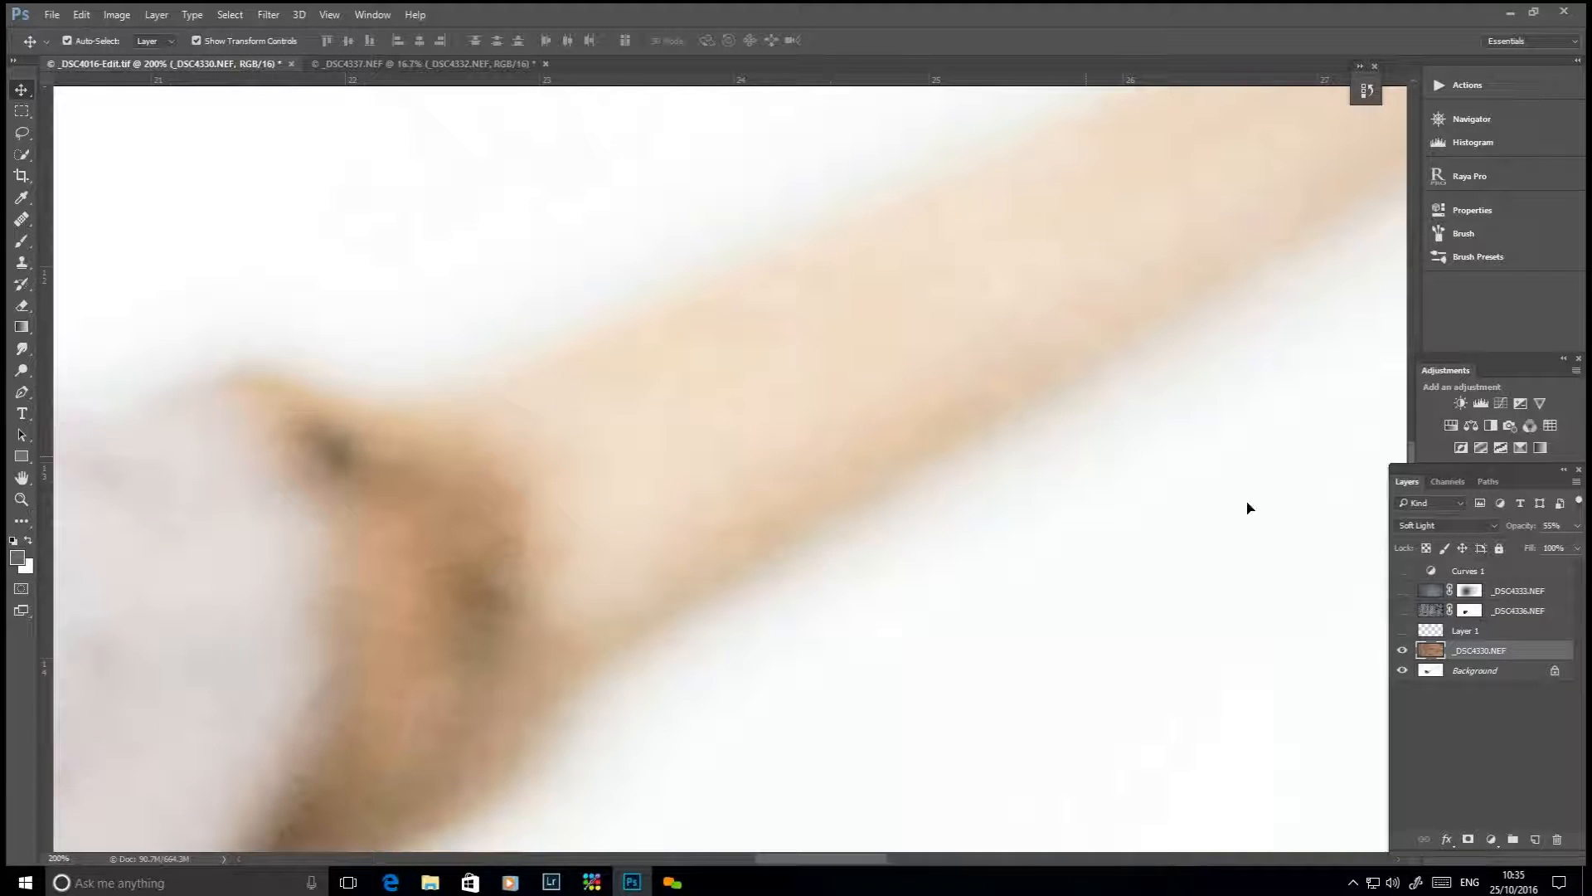
click(1403, 651)
click(1403, 652)
click(1402, 651)
click(1402, 652)
Restore the _DSC4330.NEF layer's blend mode to Multiply
key(ctrl+minus)
key(ctrl+minus)
key(ctrl+minus)
key(ctrl+minus)
key(ctrl+minus)
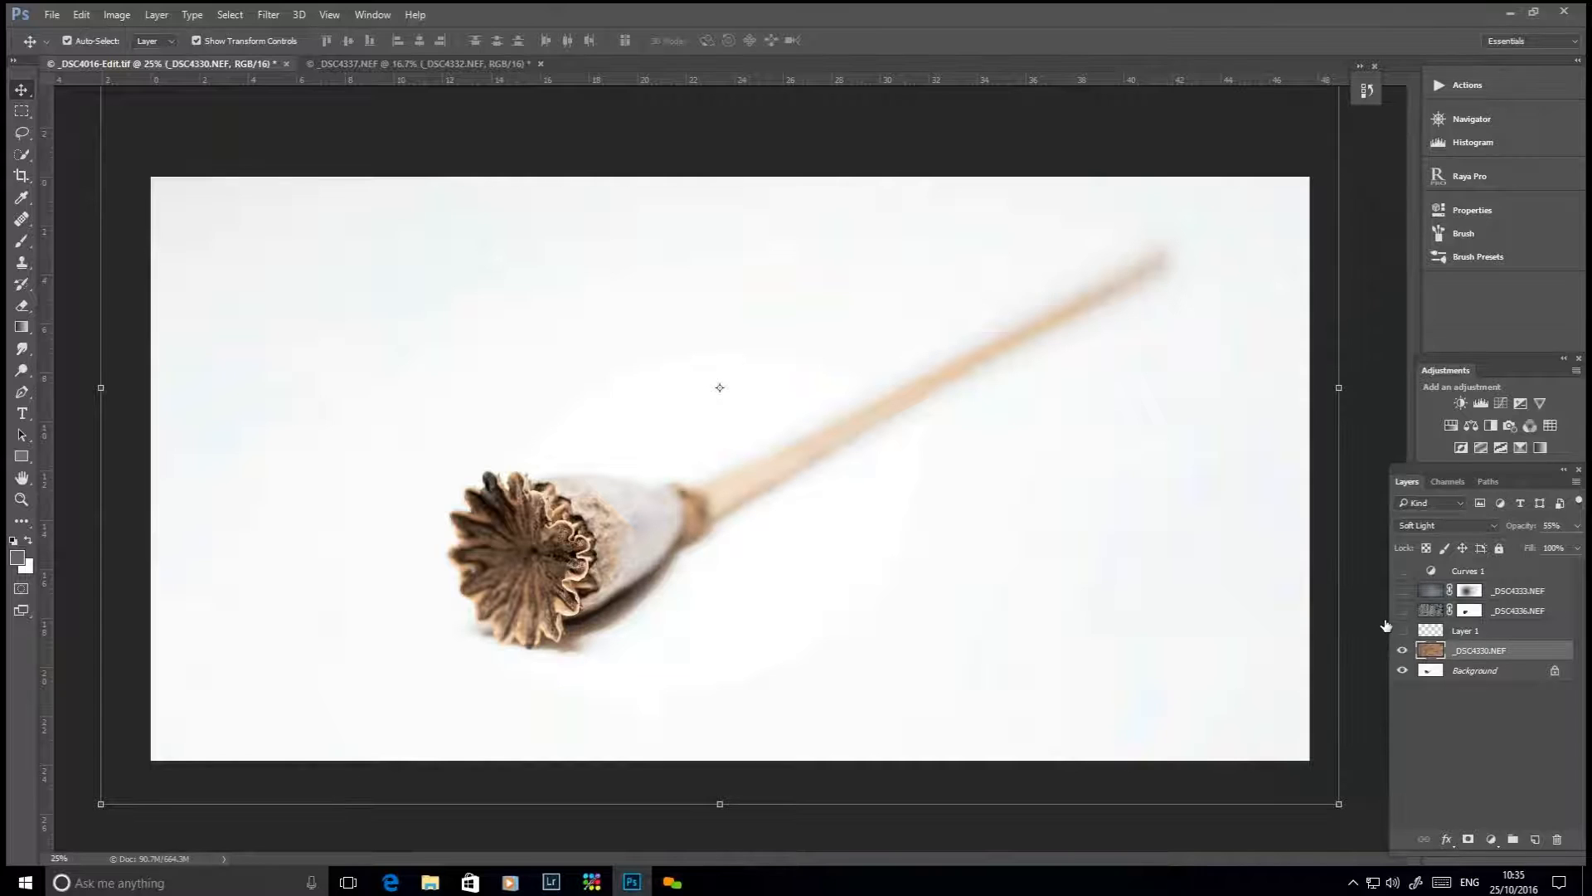
click(1488, 525)
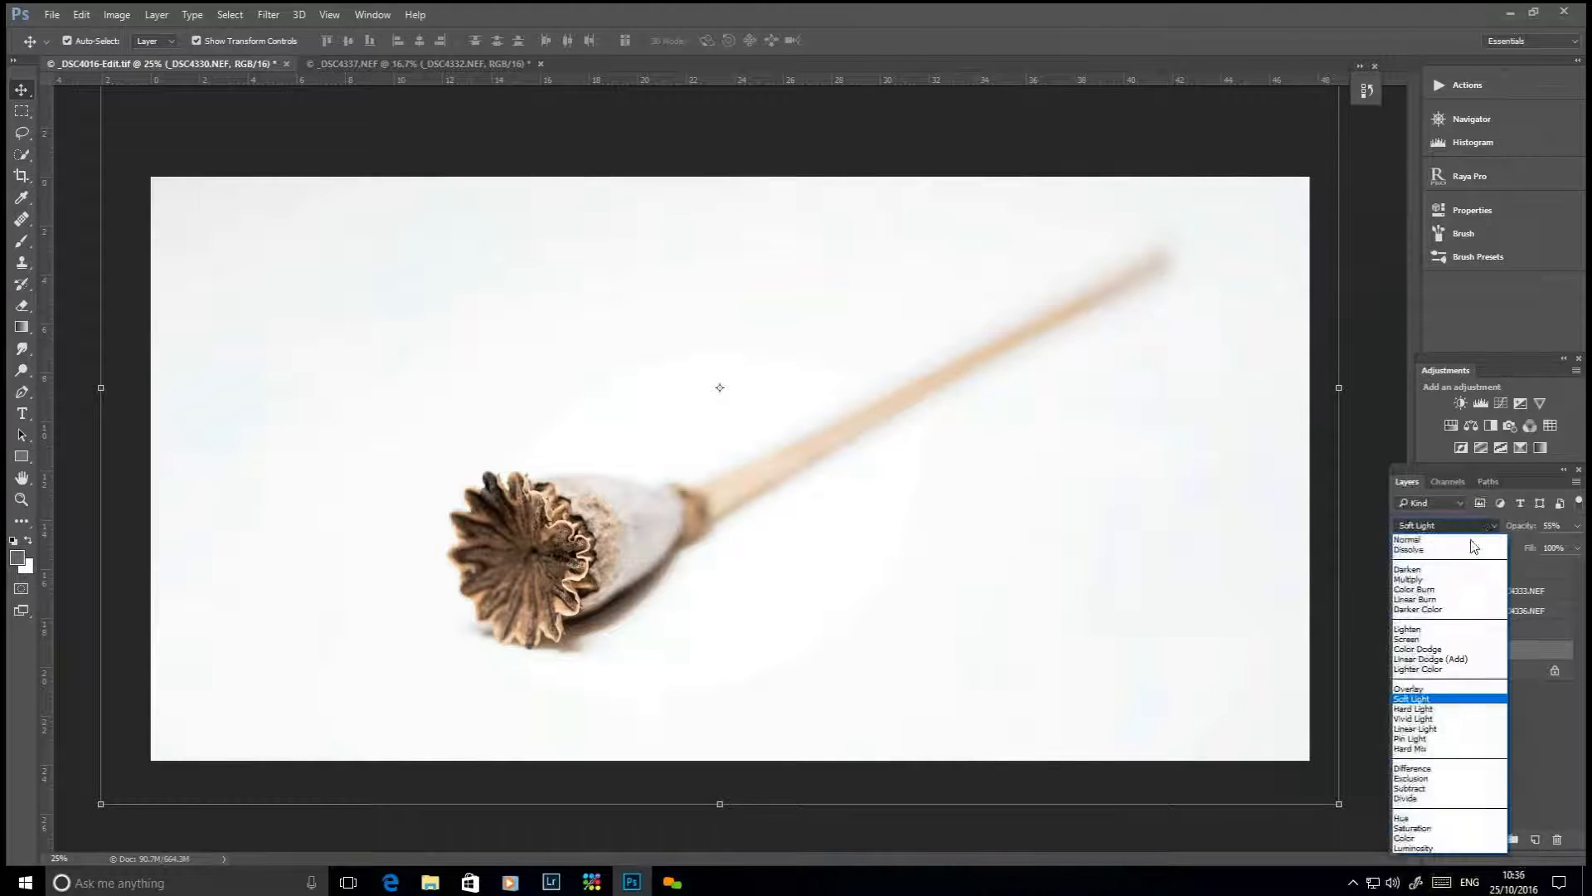
click(1444, 580)
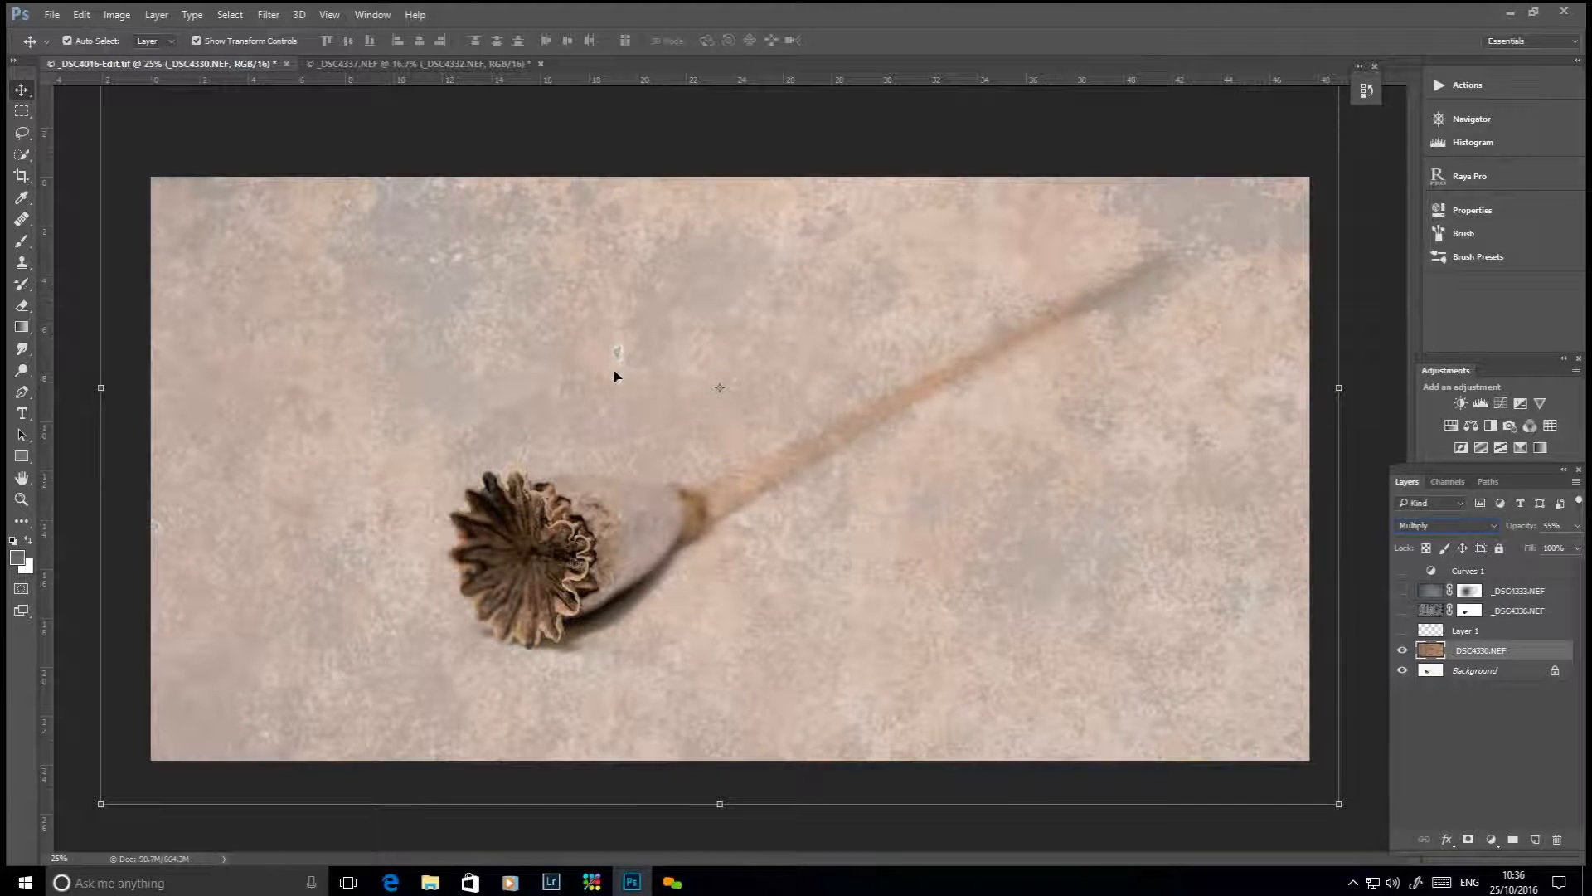
Show Layer 1 and the _DSC4336.NEF book-text layer, and make the book-text layer active
click(1402, 630)
click(1403, 612)
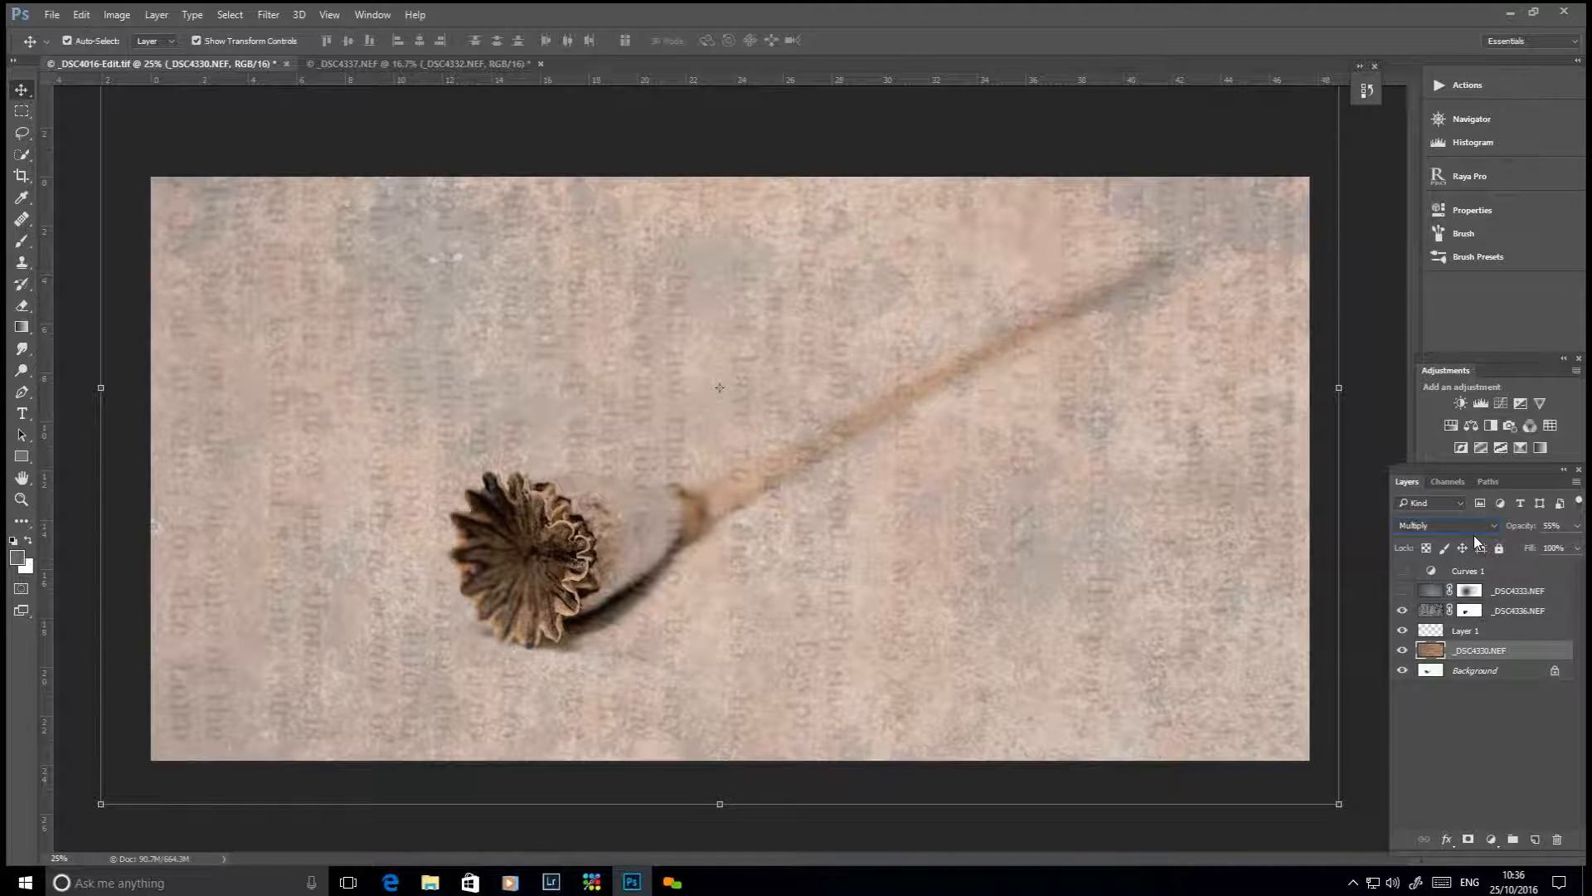
click(1433, 612)
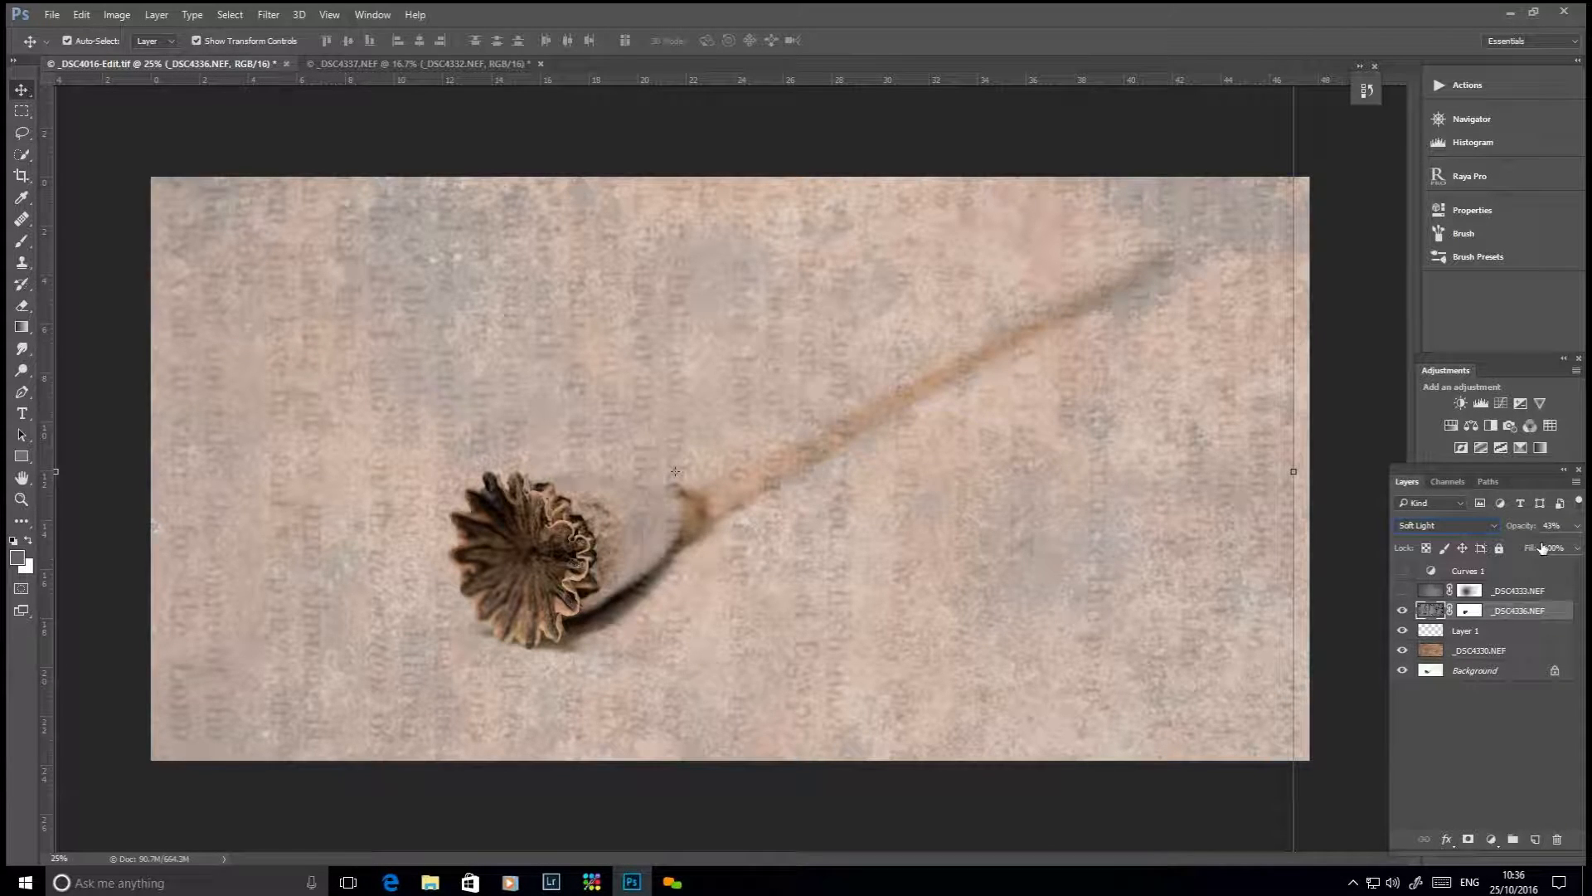
Preview the book-text layer in Normal blend mode, and set it back to Soft Light
click(1489, 527)
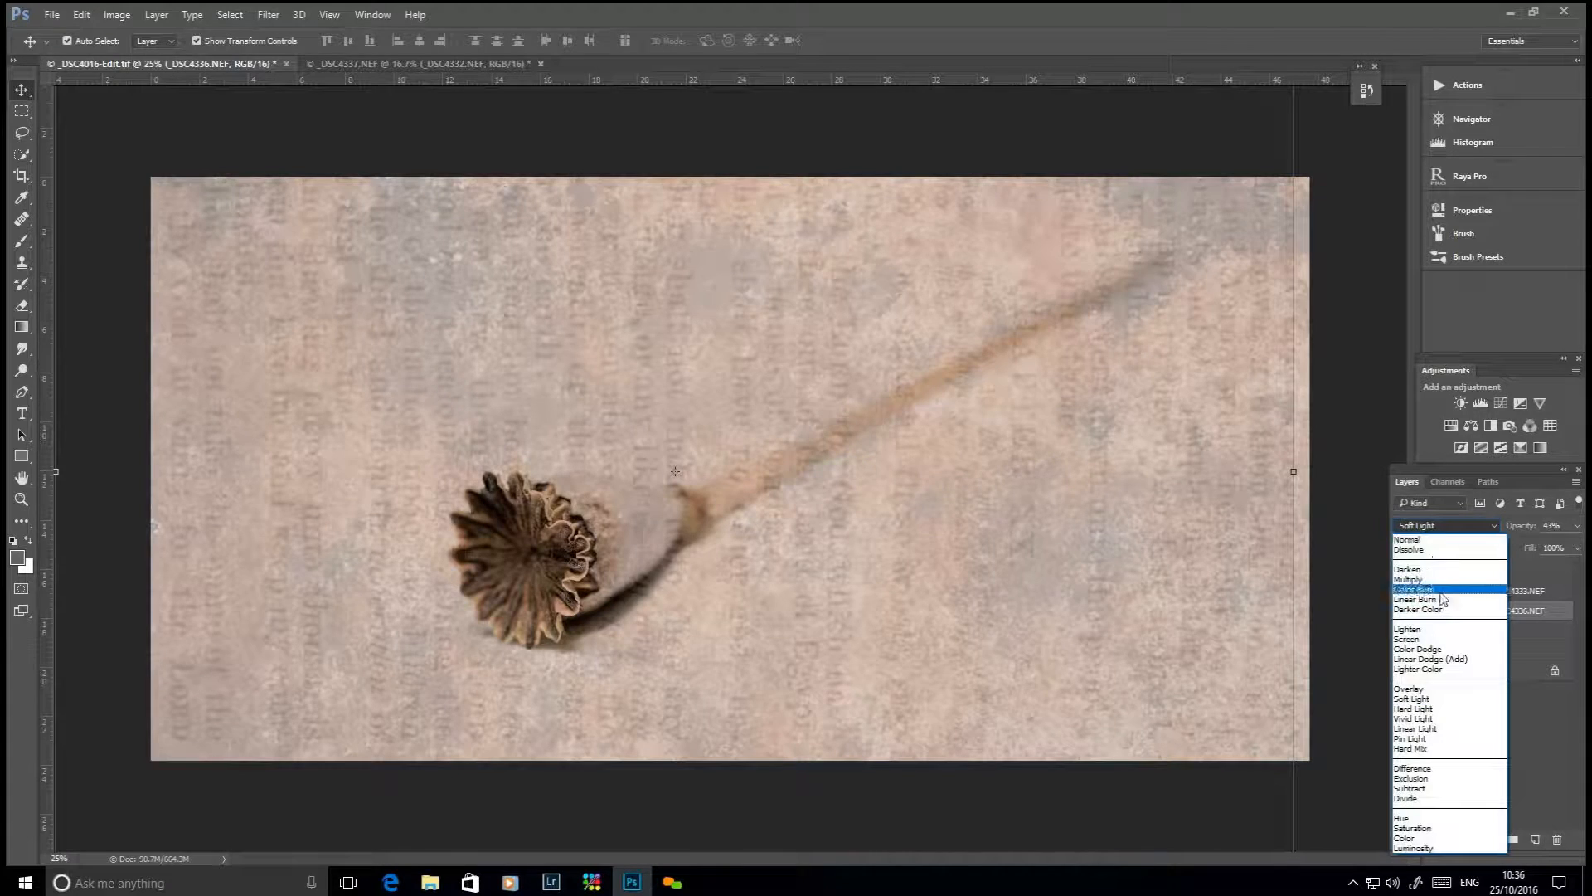
click(1440, 540)
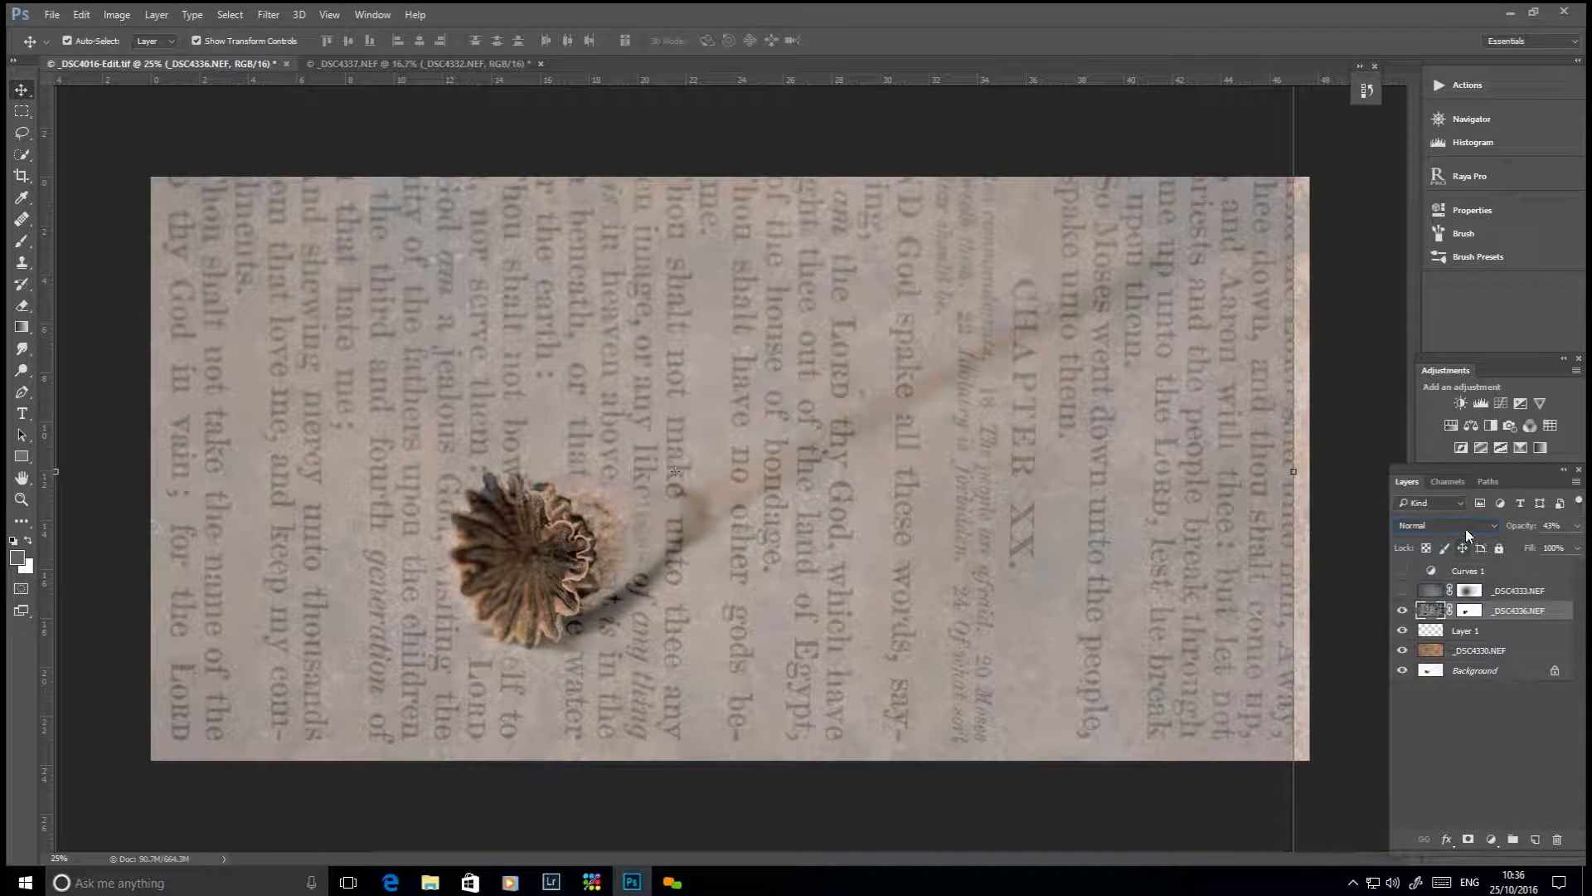
click(1466, 529)
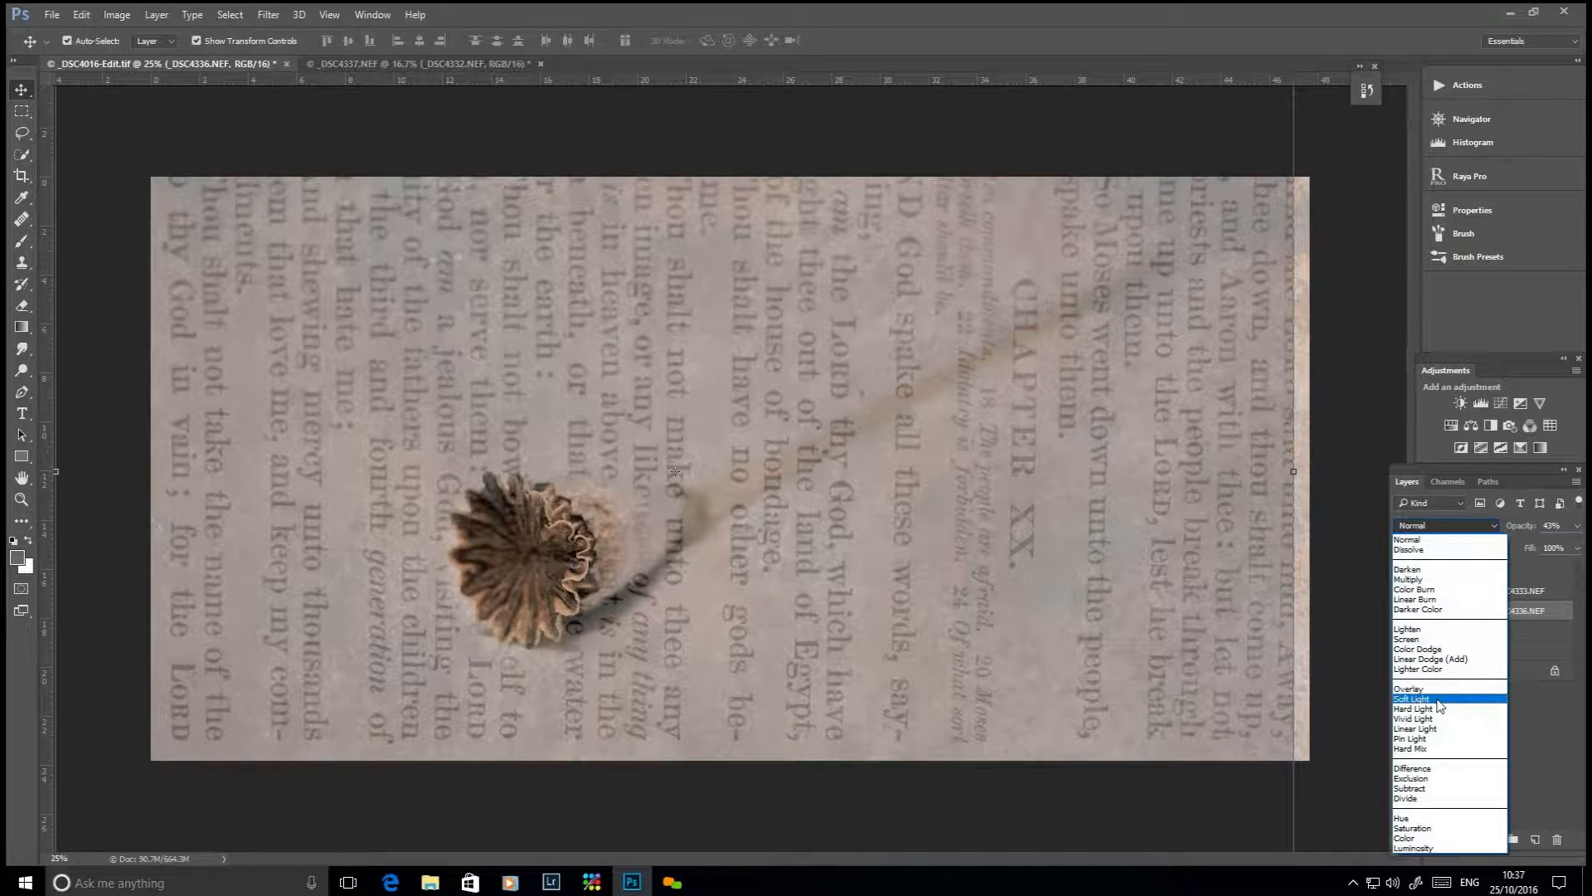
click(1439, 701)
Try the book-text layer at 100% opacity, and bring its opacity back to 43%
click(1576, 525)
click(1573, 546)
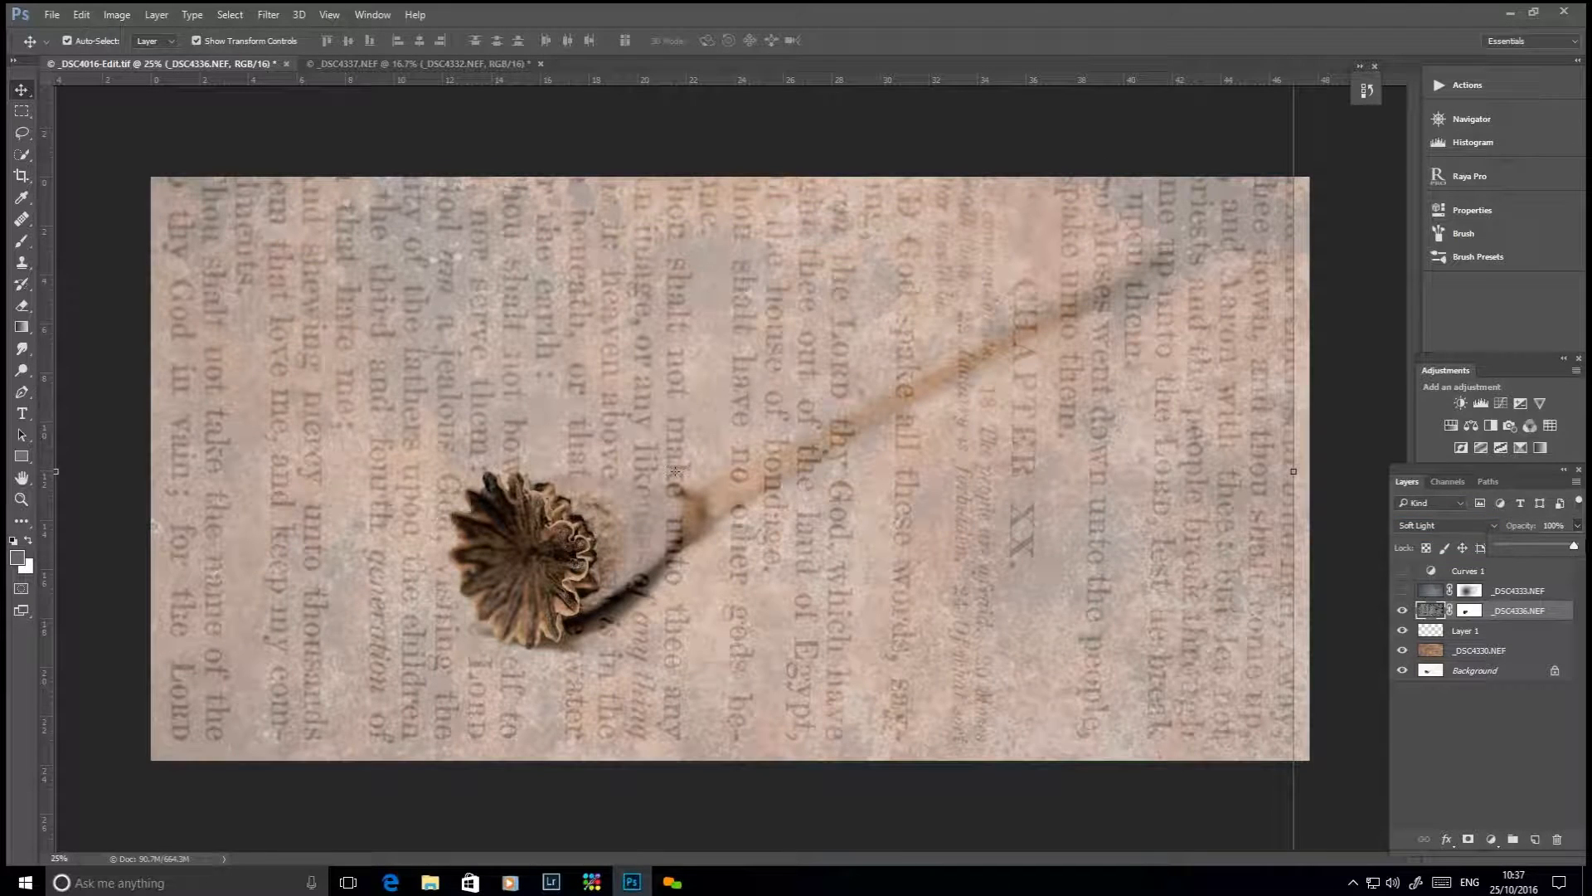
drag(1573, 546, 1529, 544)
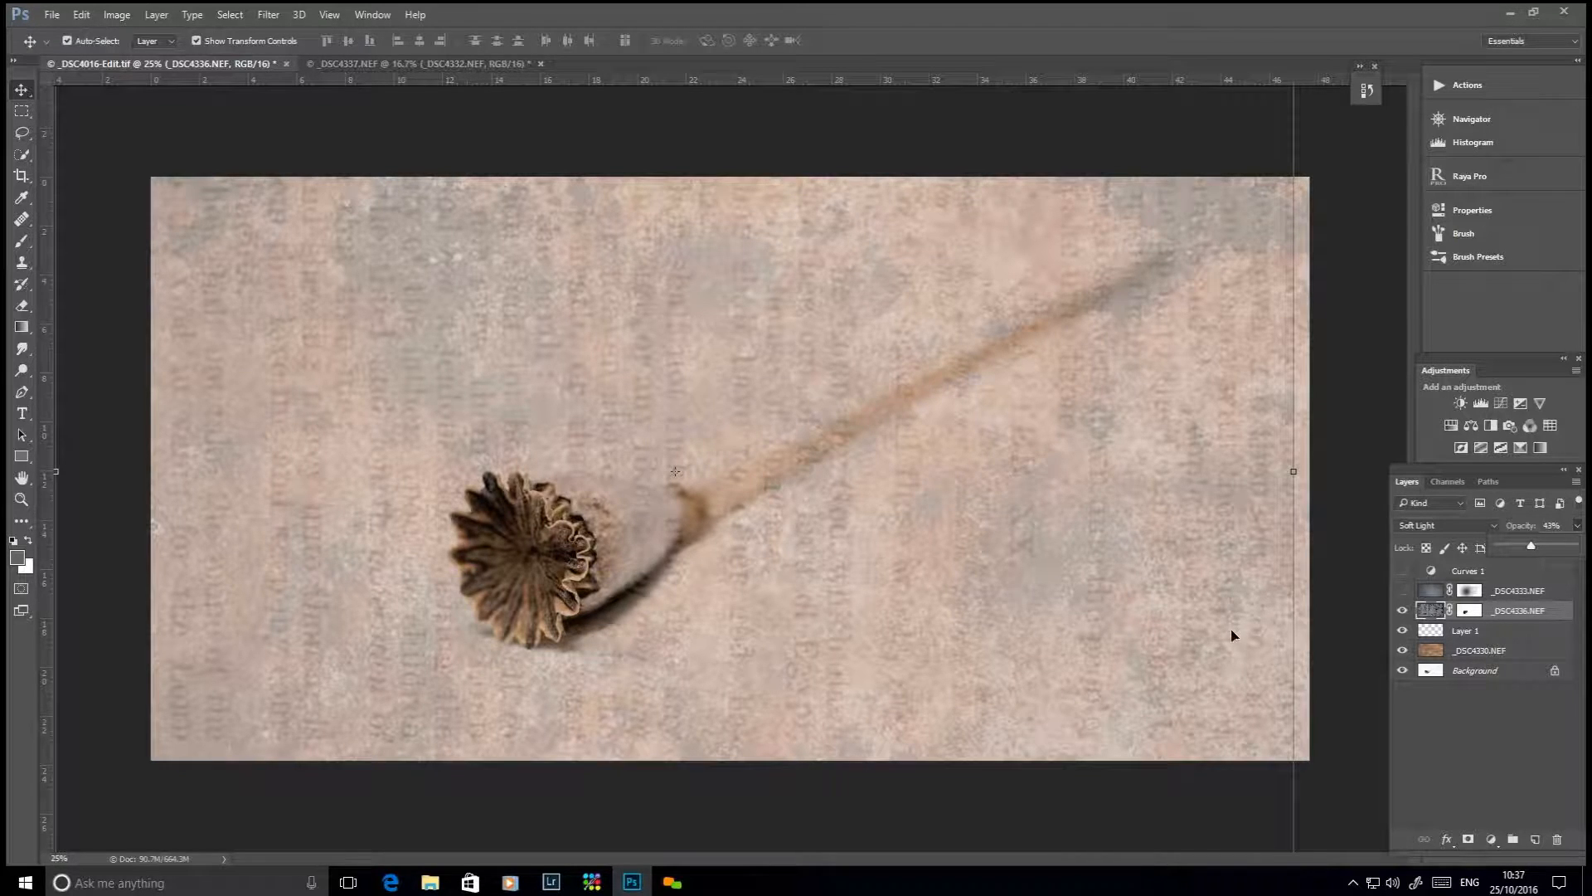
Temporarily disable the book-text layer's mask to compare the seed head without it, and enable the mask again
click(1470, 611)
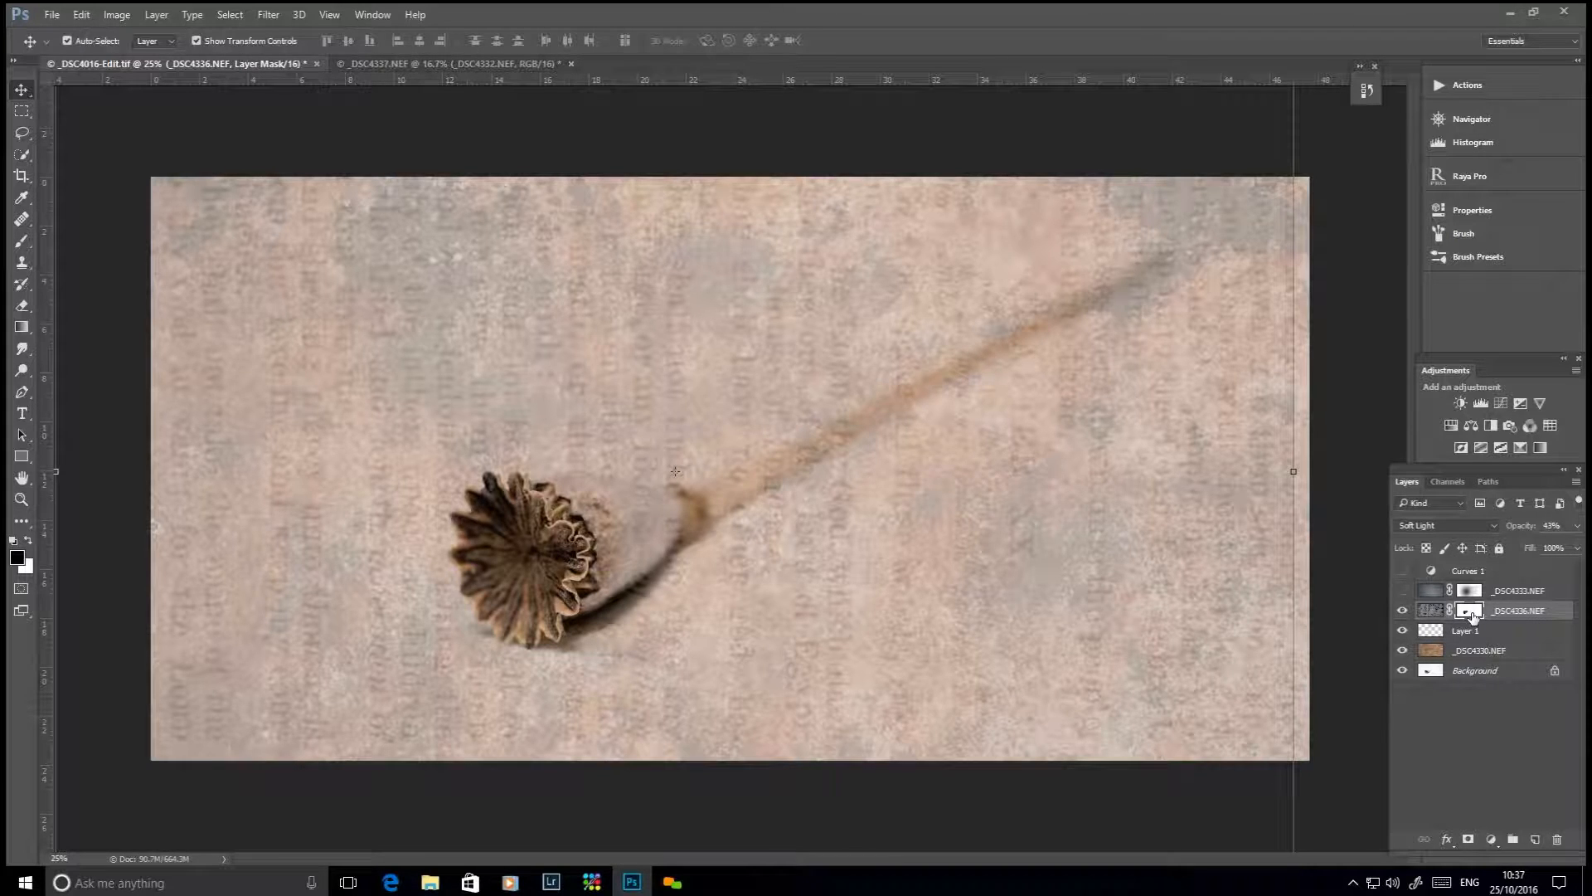
shift+click(1470, 613)
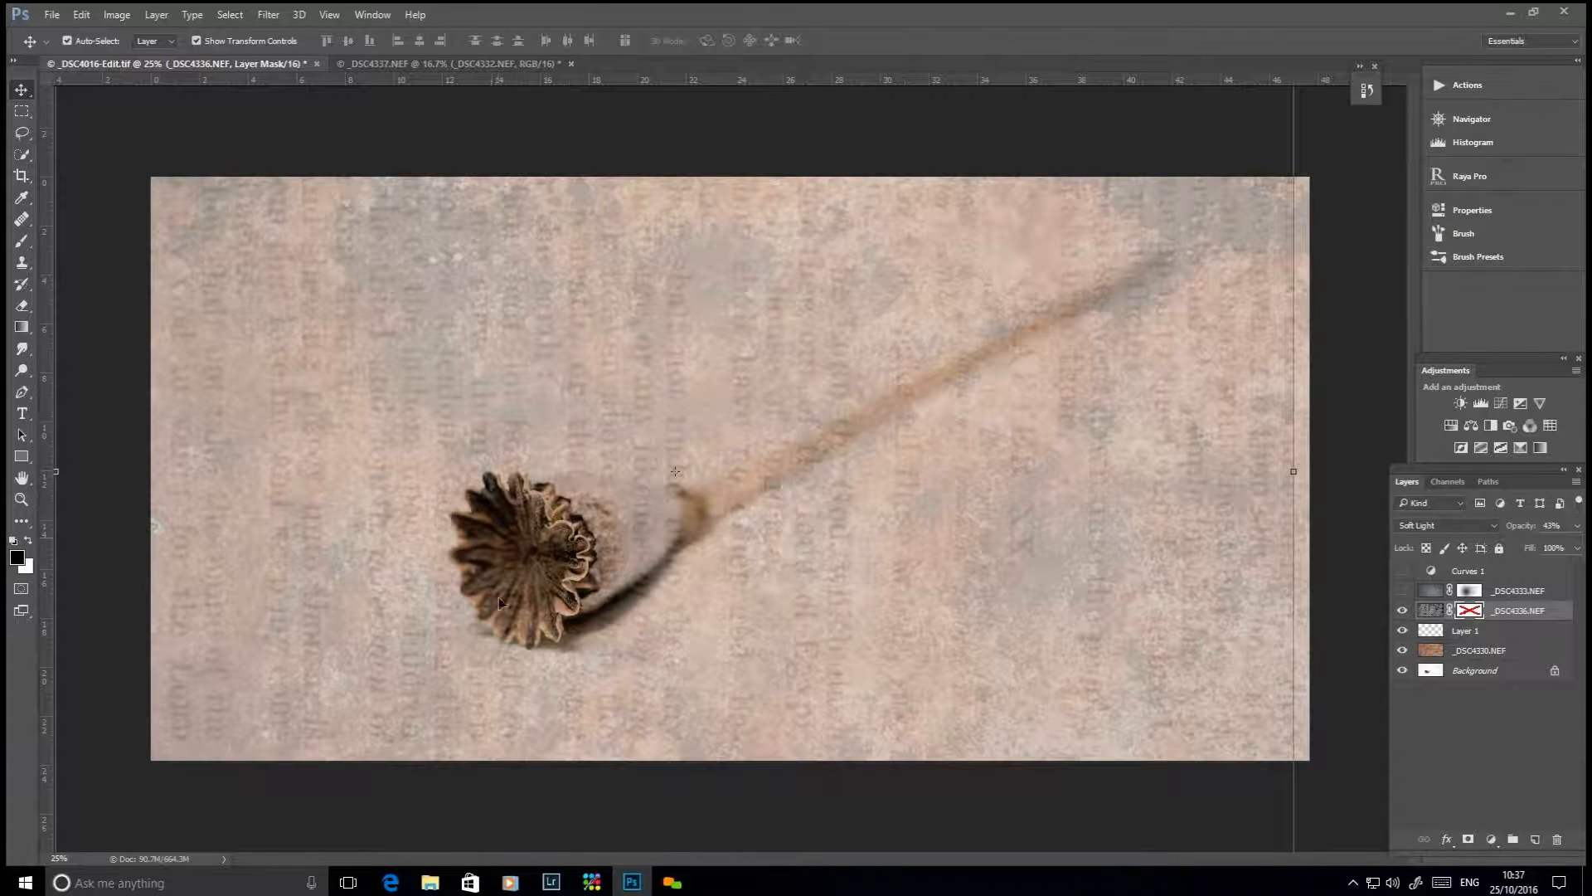
shift+click(1470, 611)
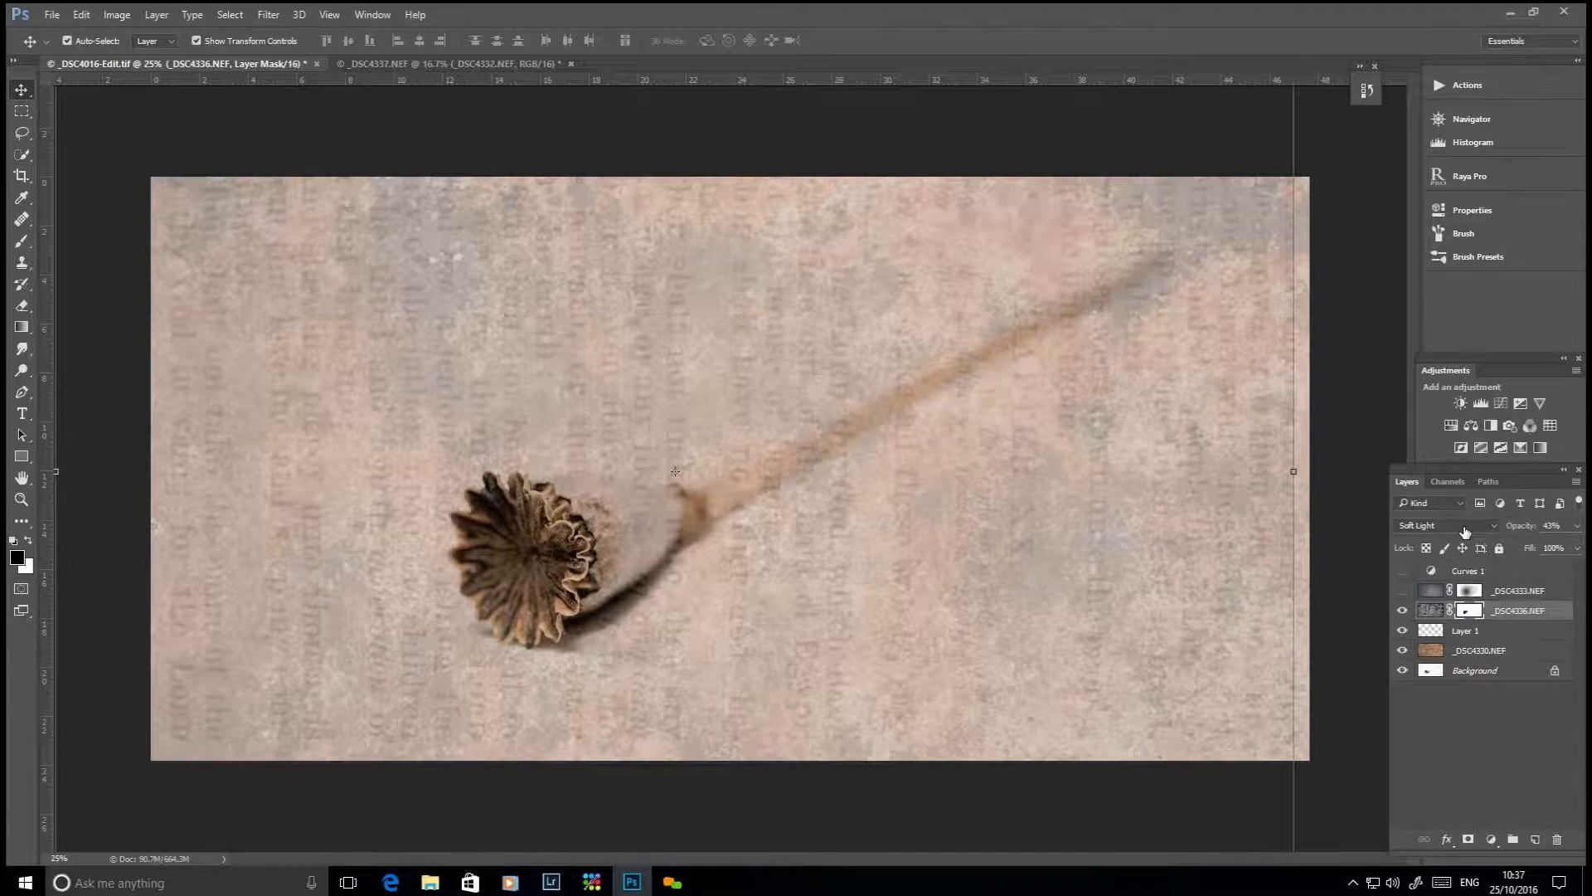
Show the _DSC4333.NEF slate texture layer, isolate it by hiding every layer below it, and select its layer mask
click(1402, 591)
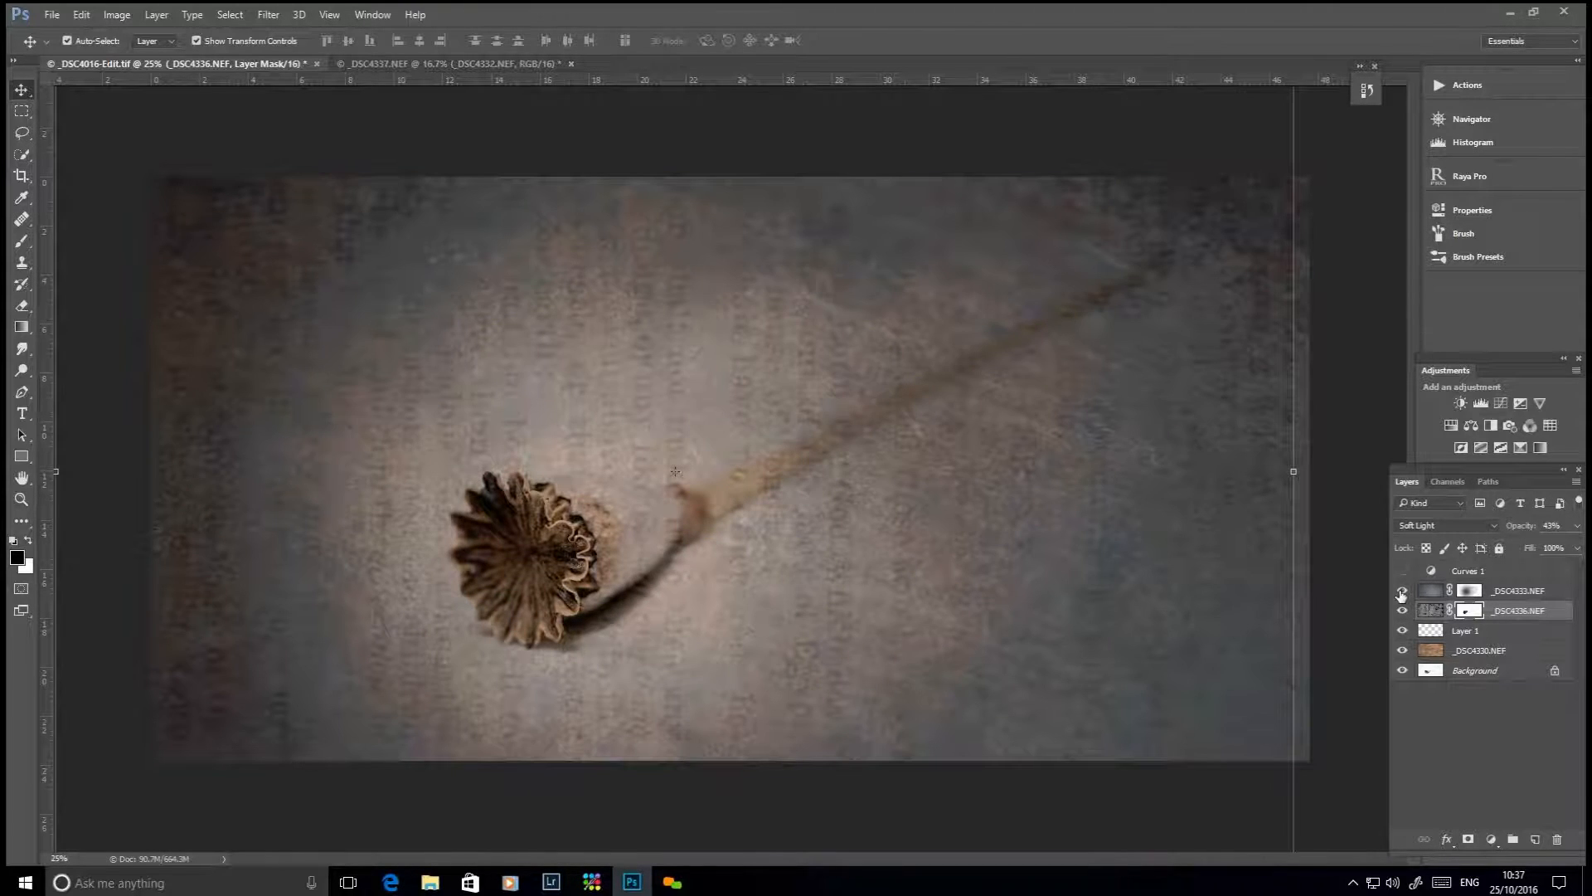
click(1438, 590)
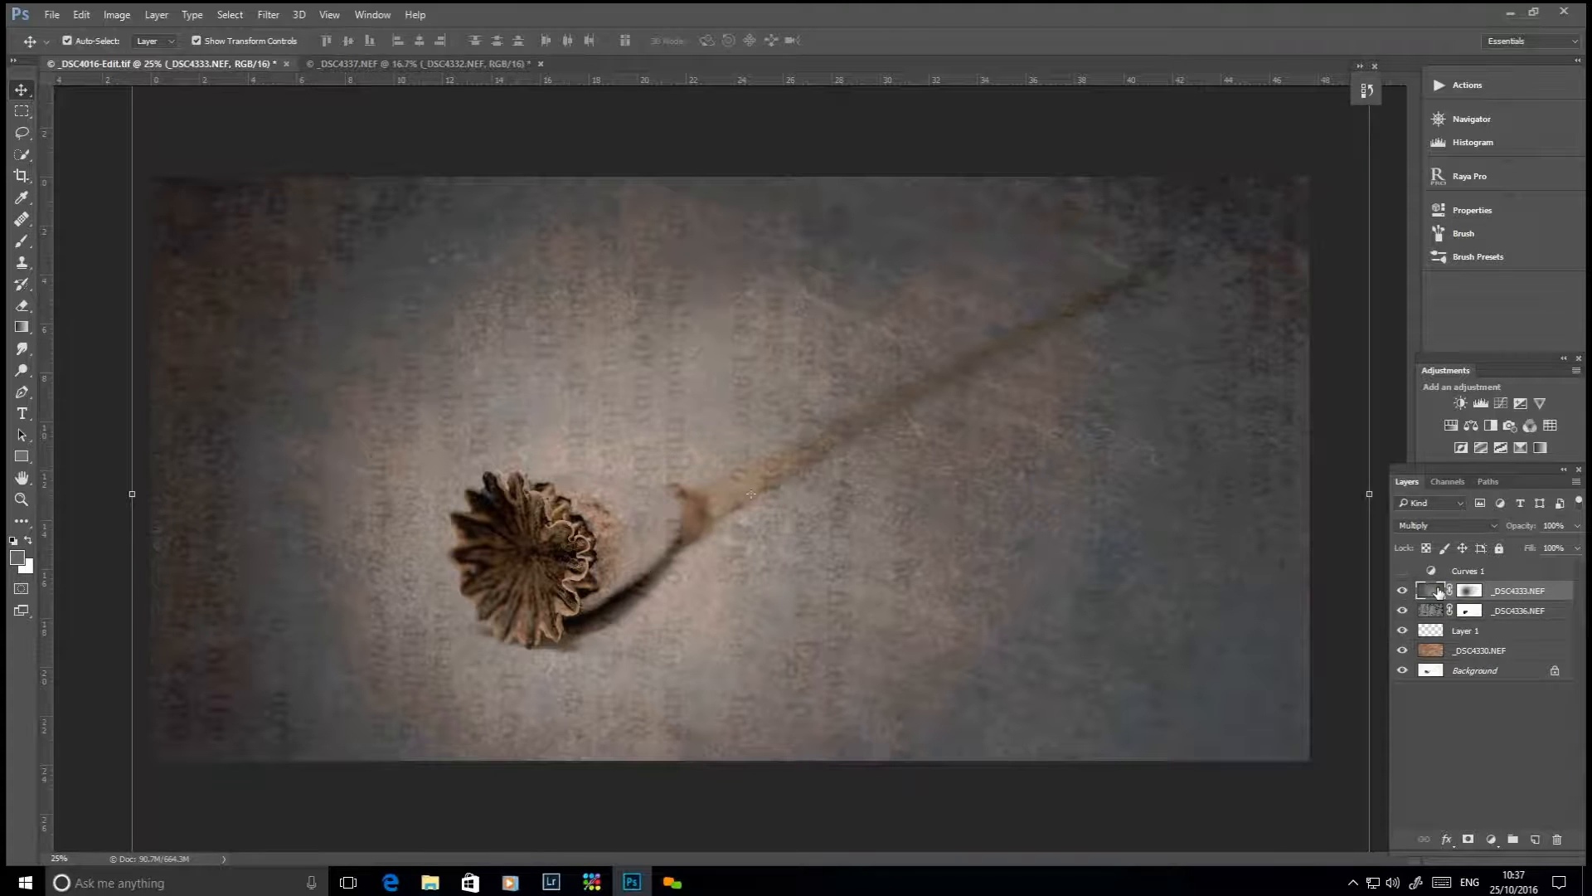
drag(1403, 610, 1403, 675)
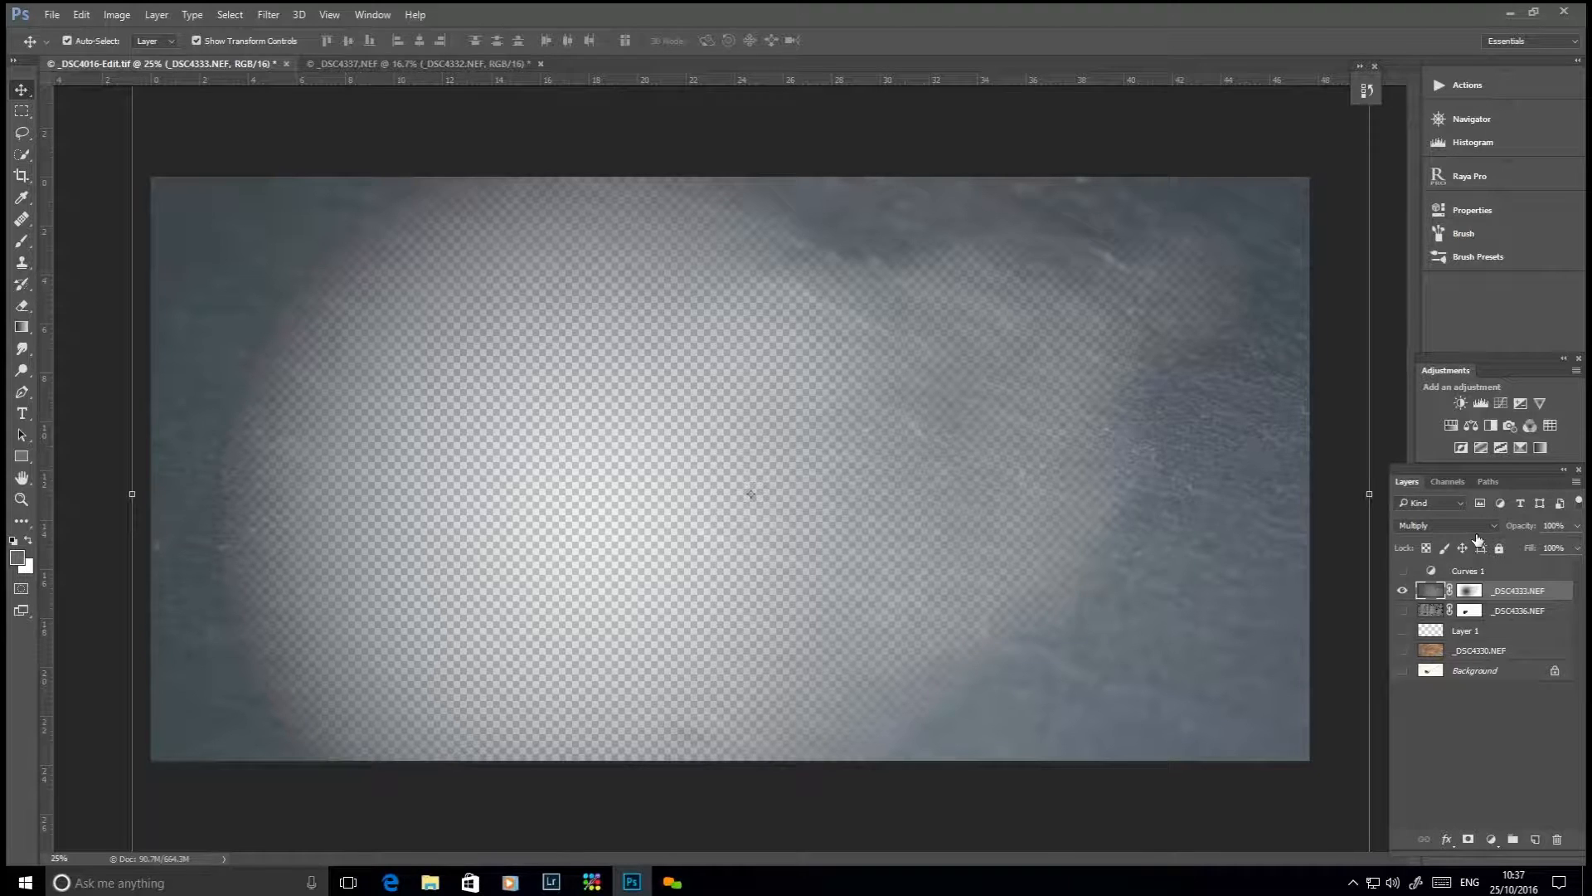
click(1472, 592)
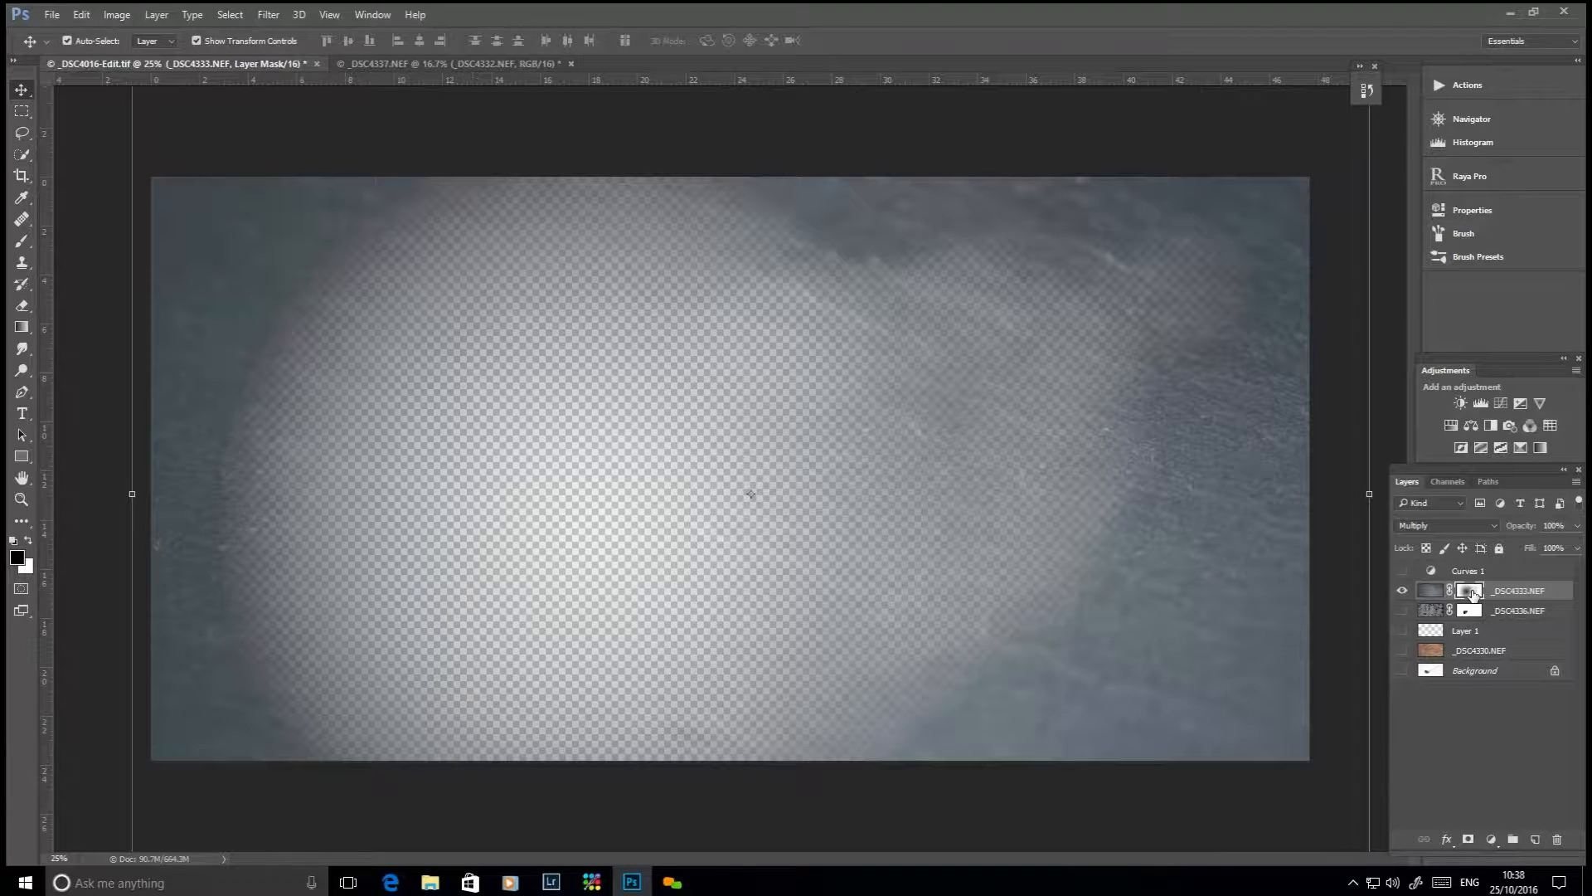
Temporarily disable the isolated slate layer's mask to view the full texture, and show all the layers below it again
shift+click(1473, 594)
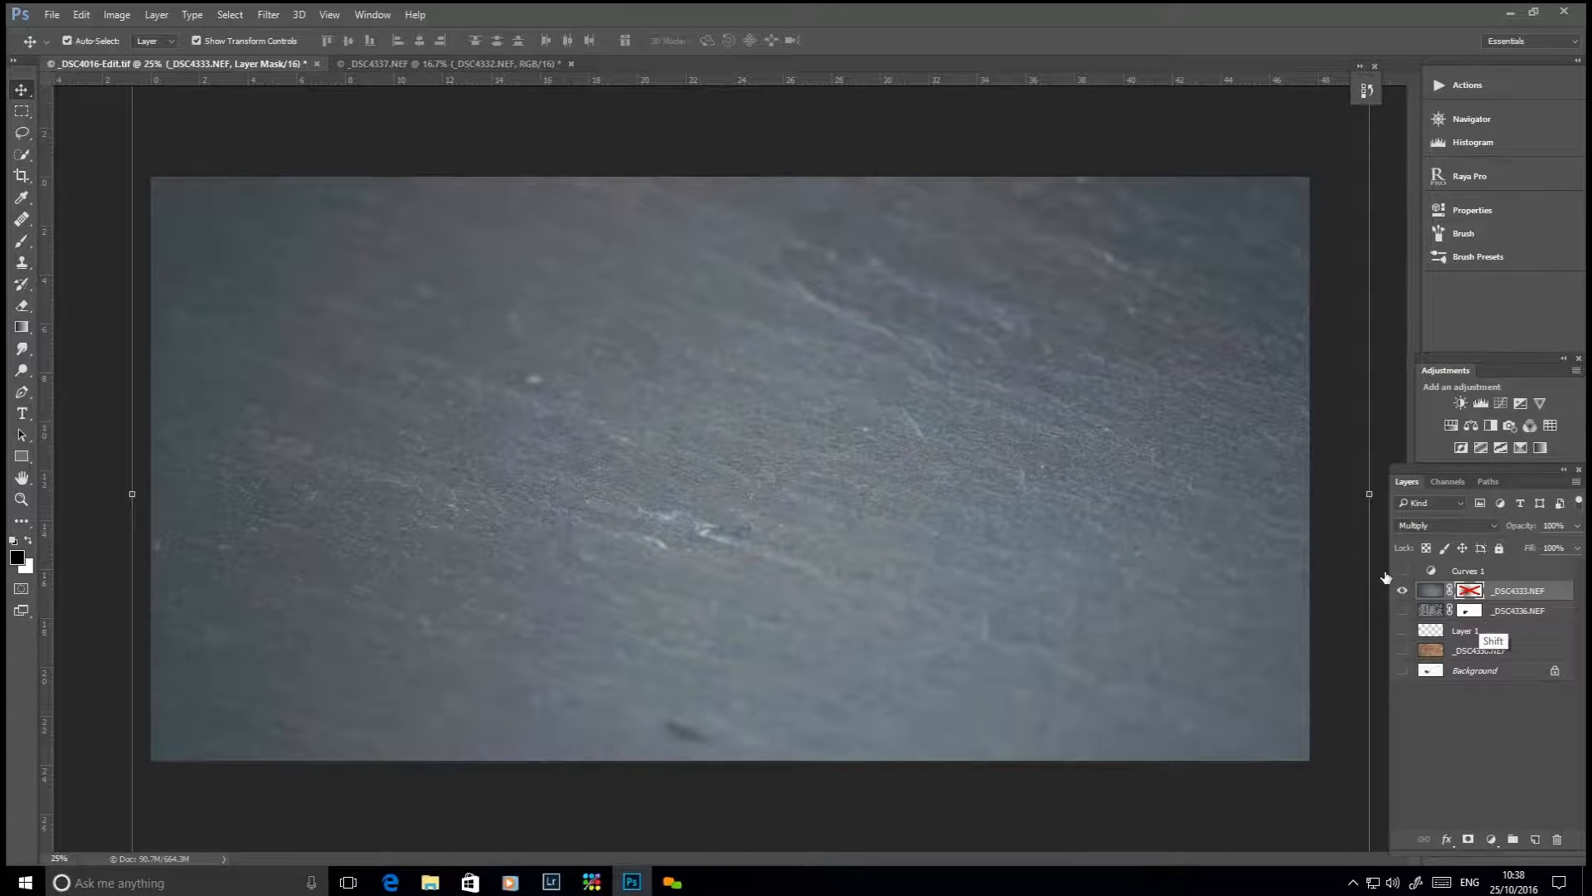
shift+click(1475, 592)
drag(1403, 610, 1403, 687)
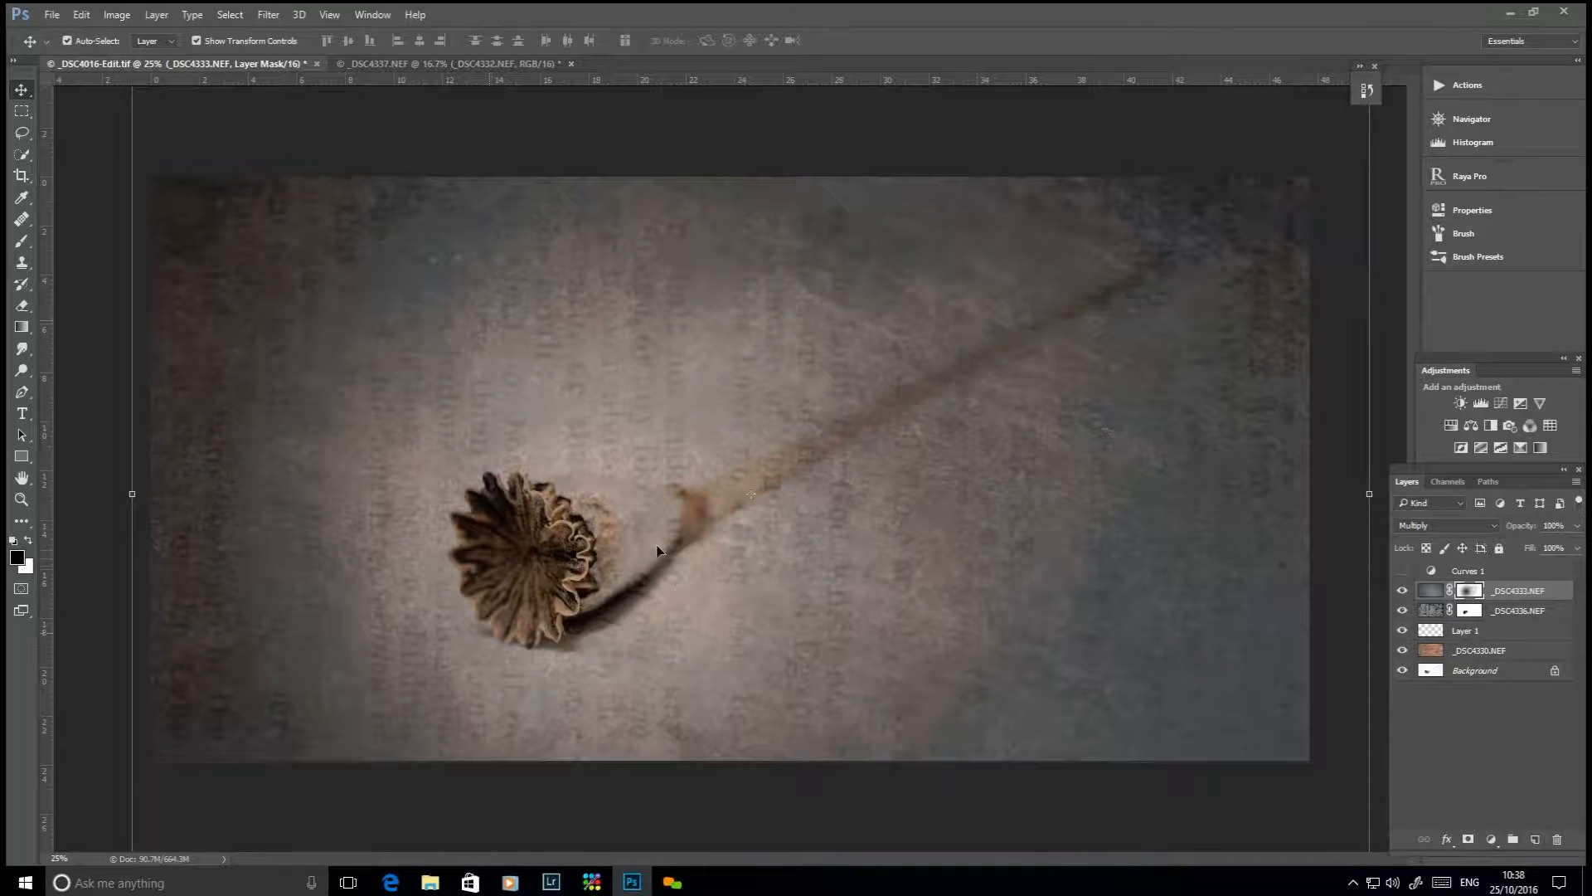
Compare the whole composite without the slate layer's mask, and enable the mask again
shift+click(1470, 591)
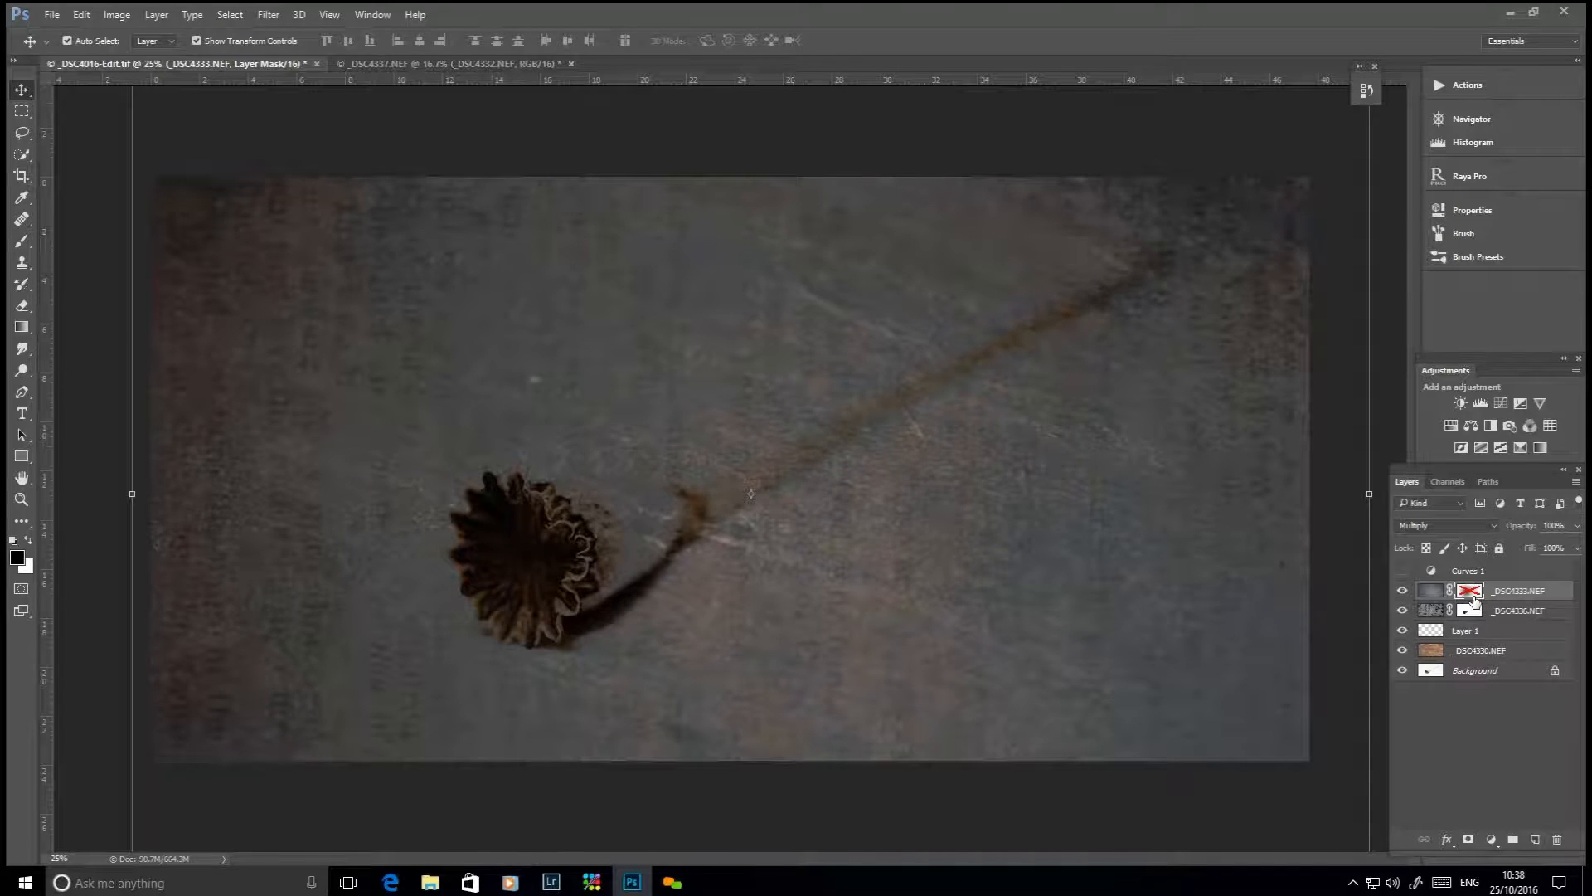
shift+click(1469, 591)
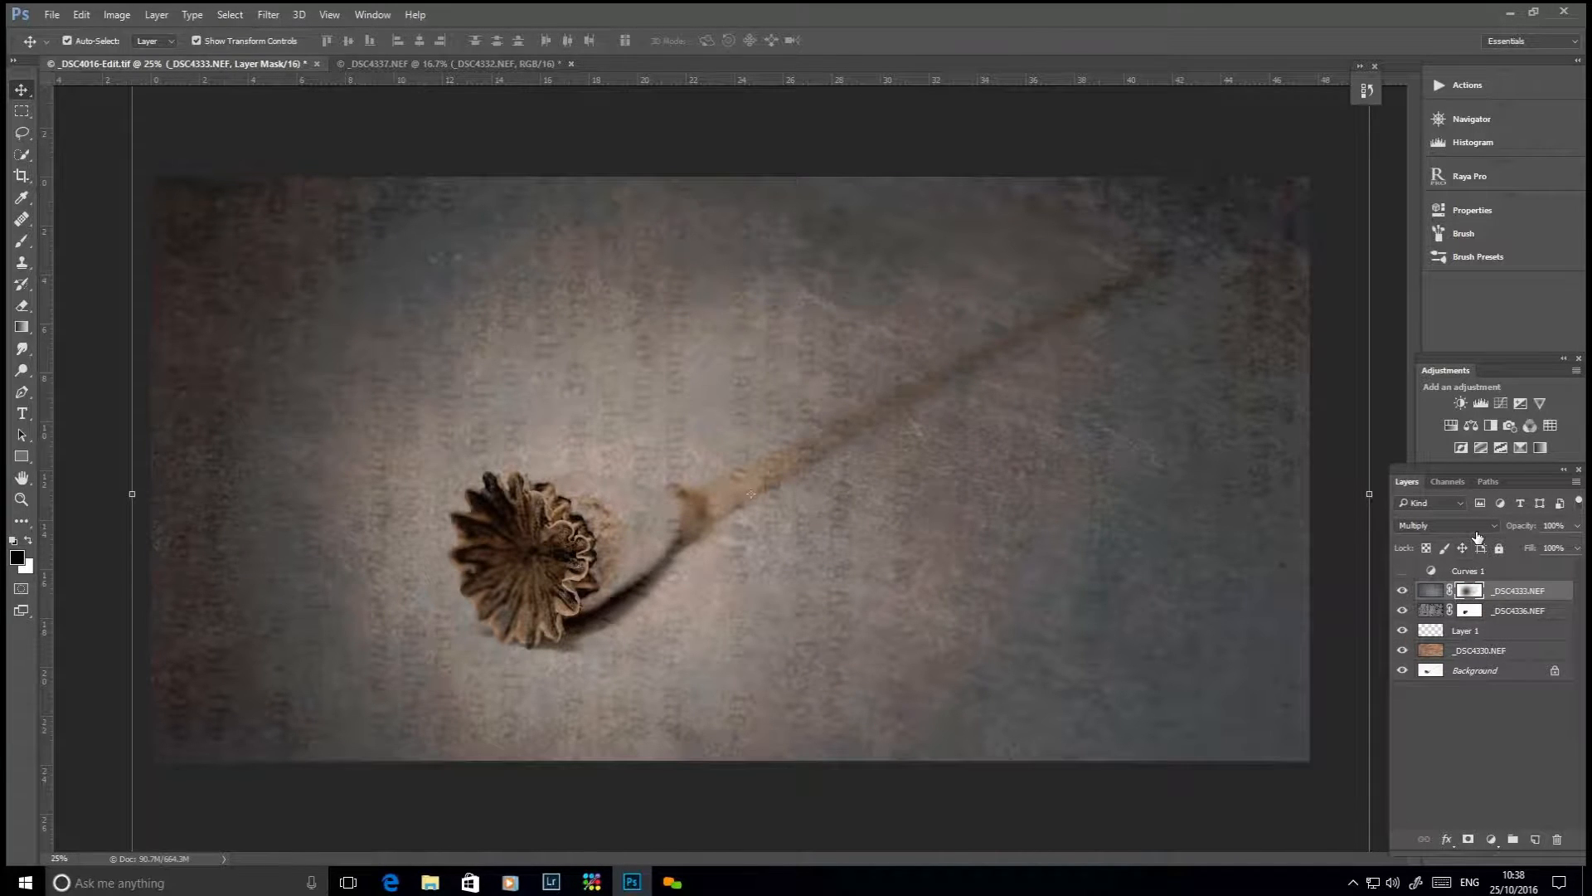
Preview the slate texture layer in Normal and Soft Light blend modes, and set it back to Multiply at 100% opacity
click(1431, 591)
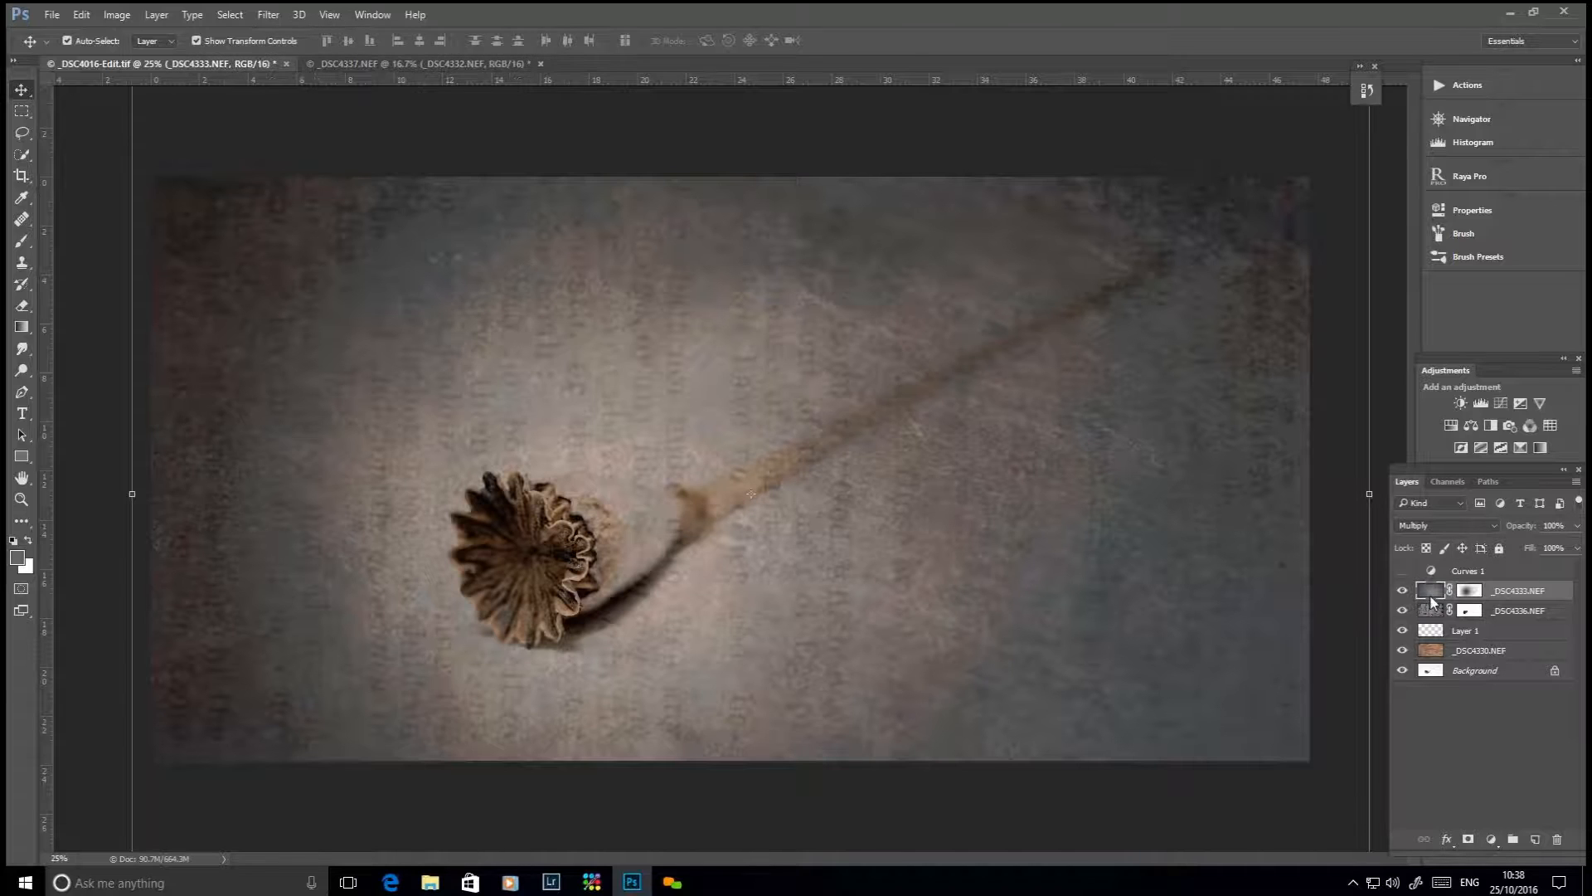
click(1495, 528)
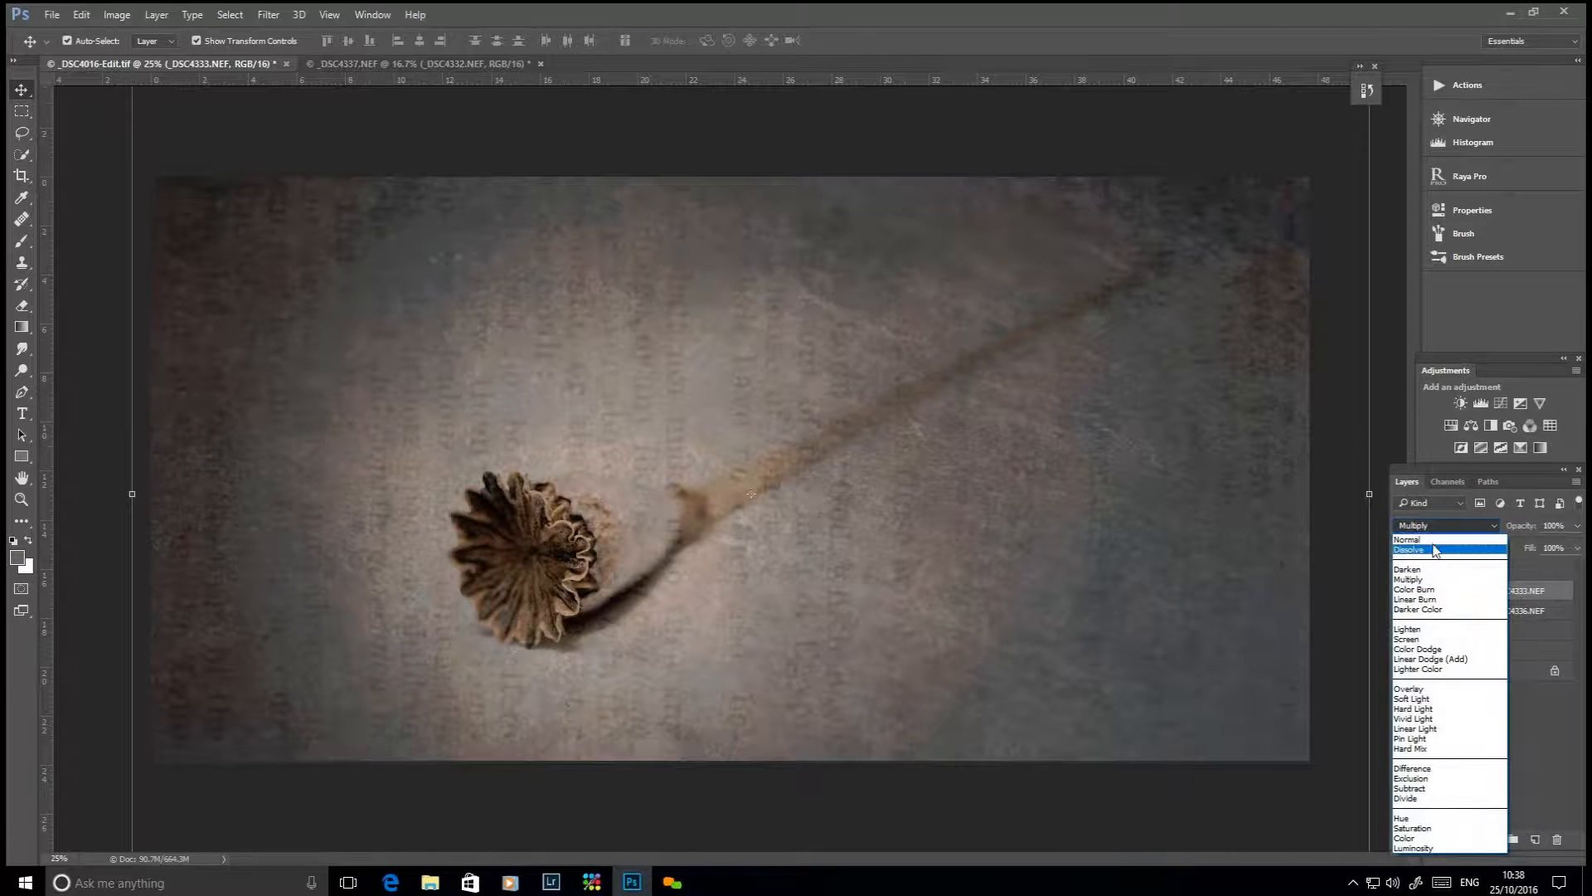
click(1435, 541)
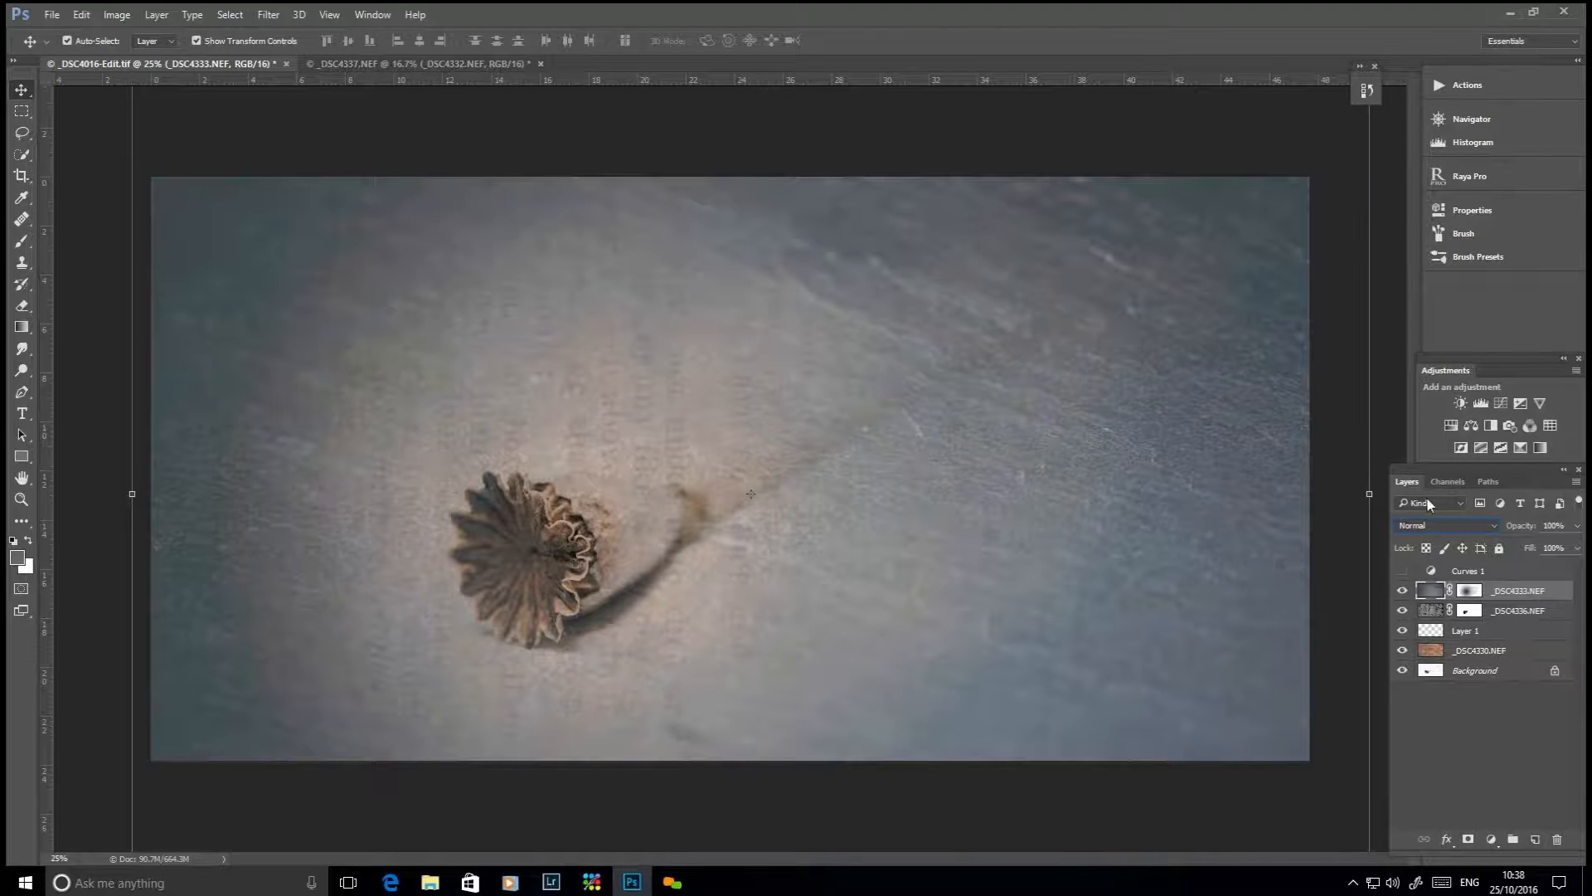
click(1484, 525)
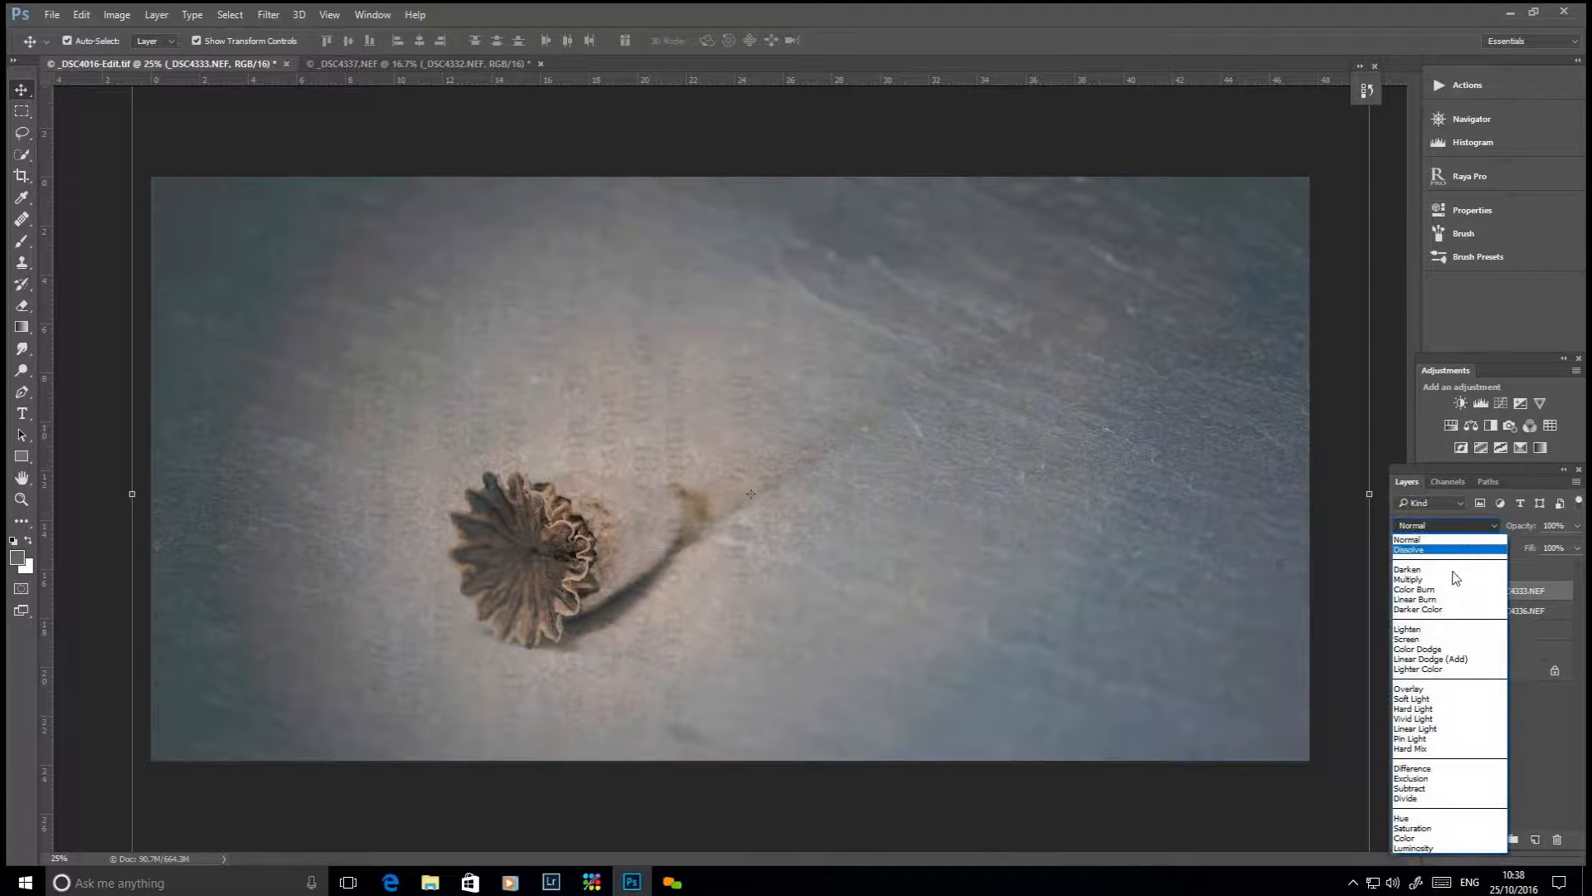
click(1441, 701)
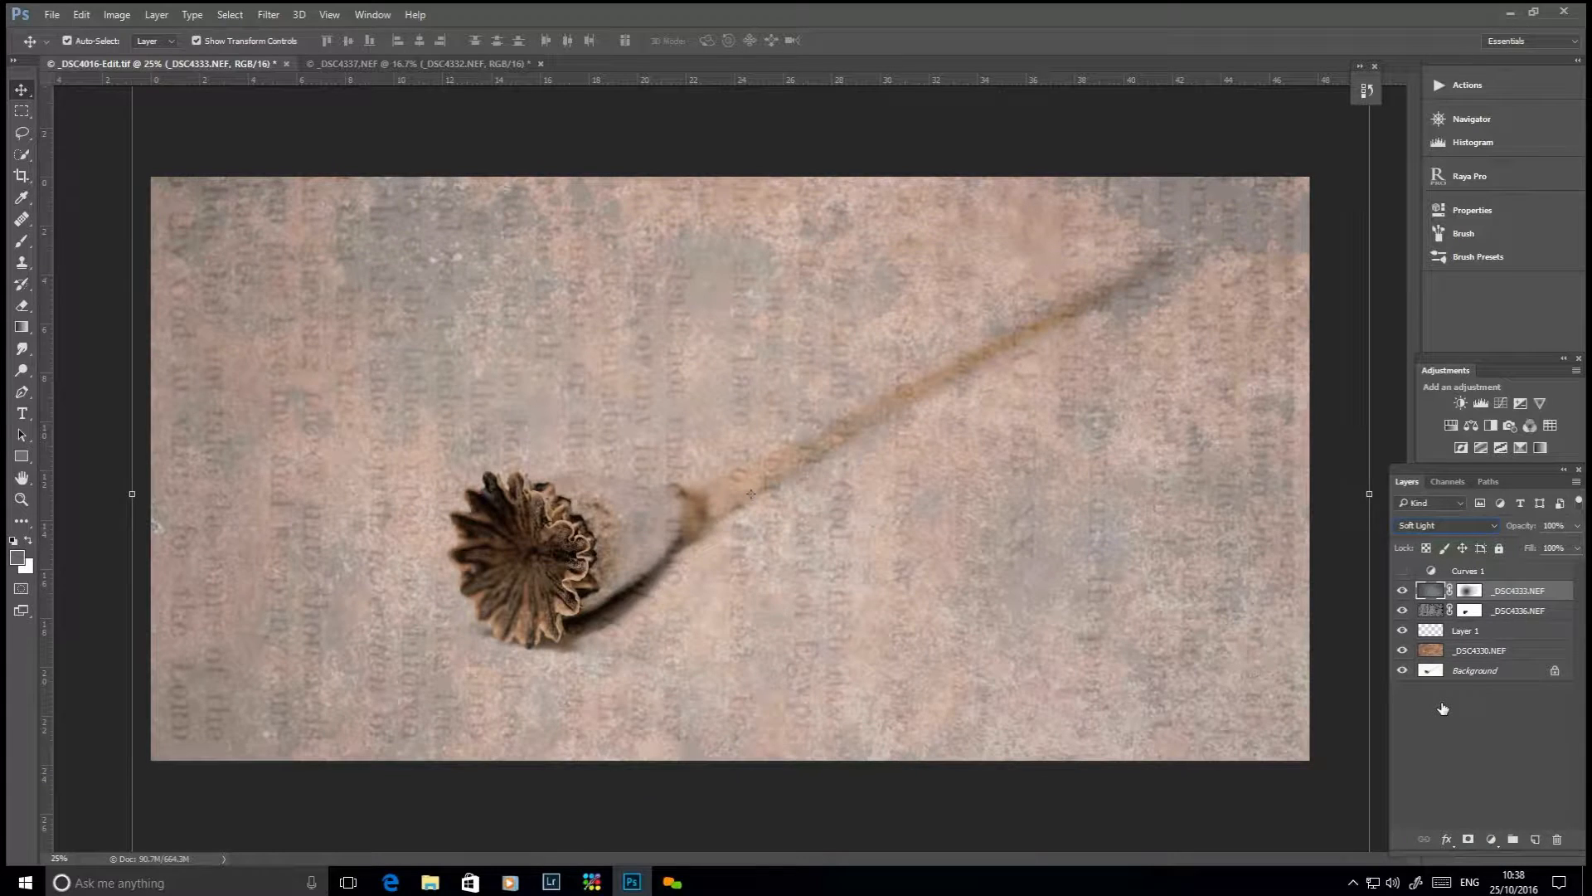
click(1481, 527)
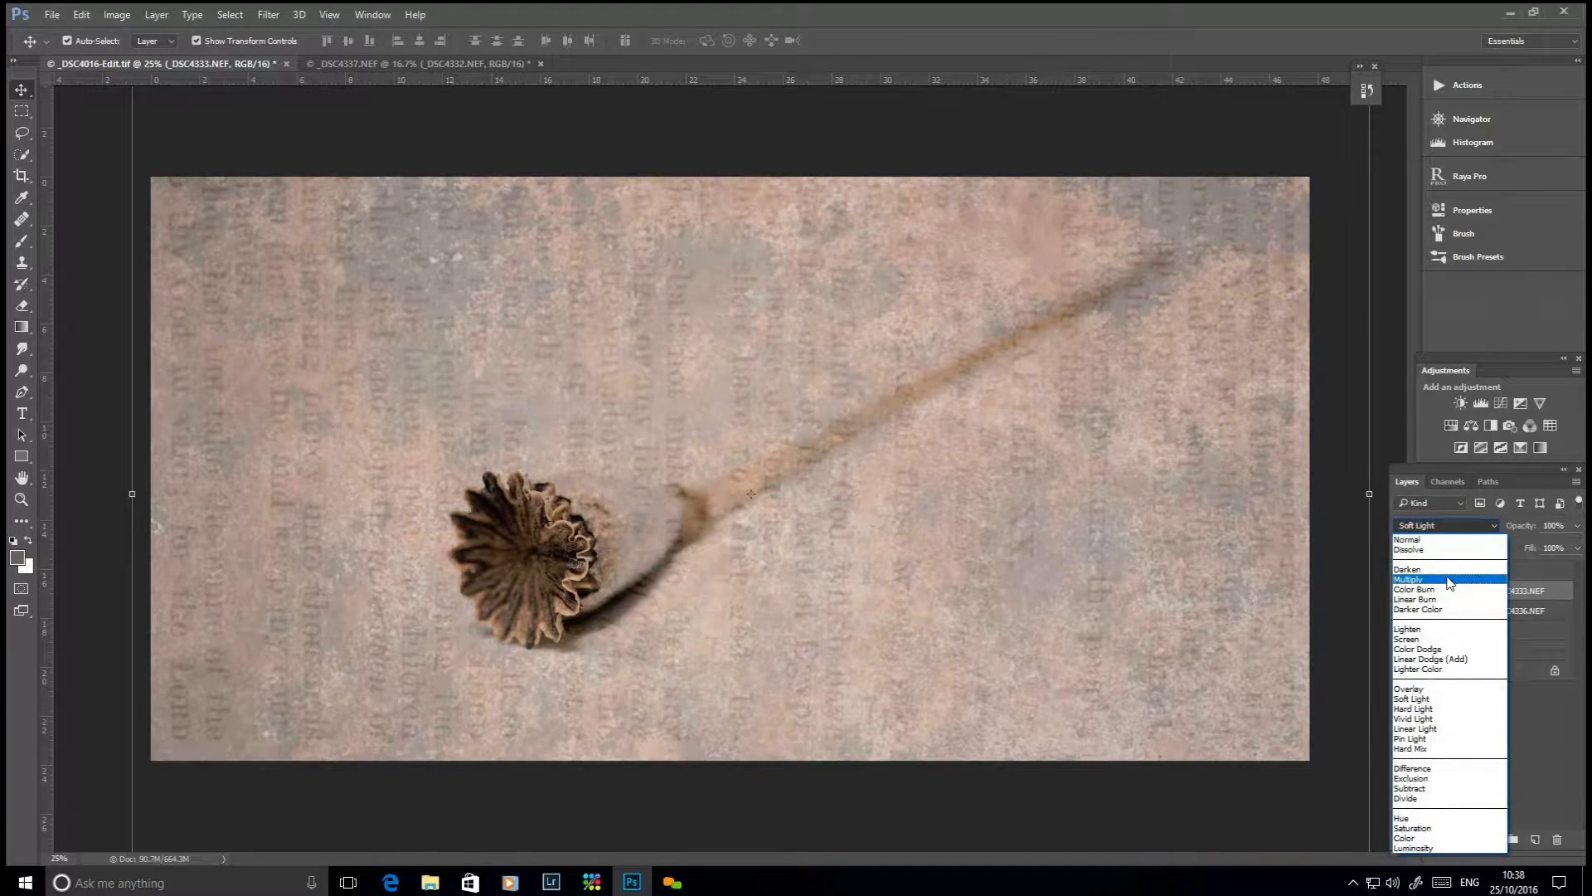
click(1449, 579)
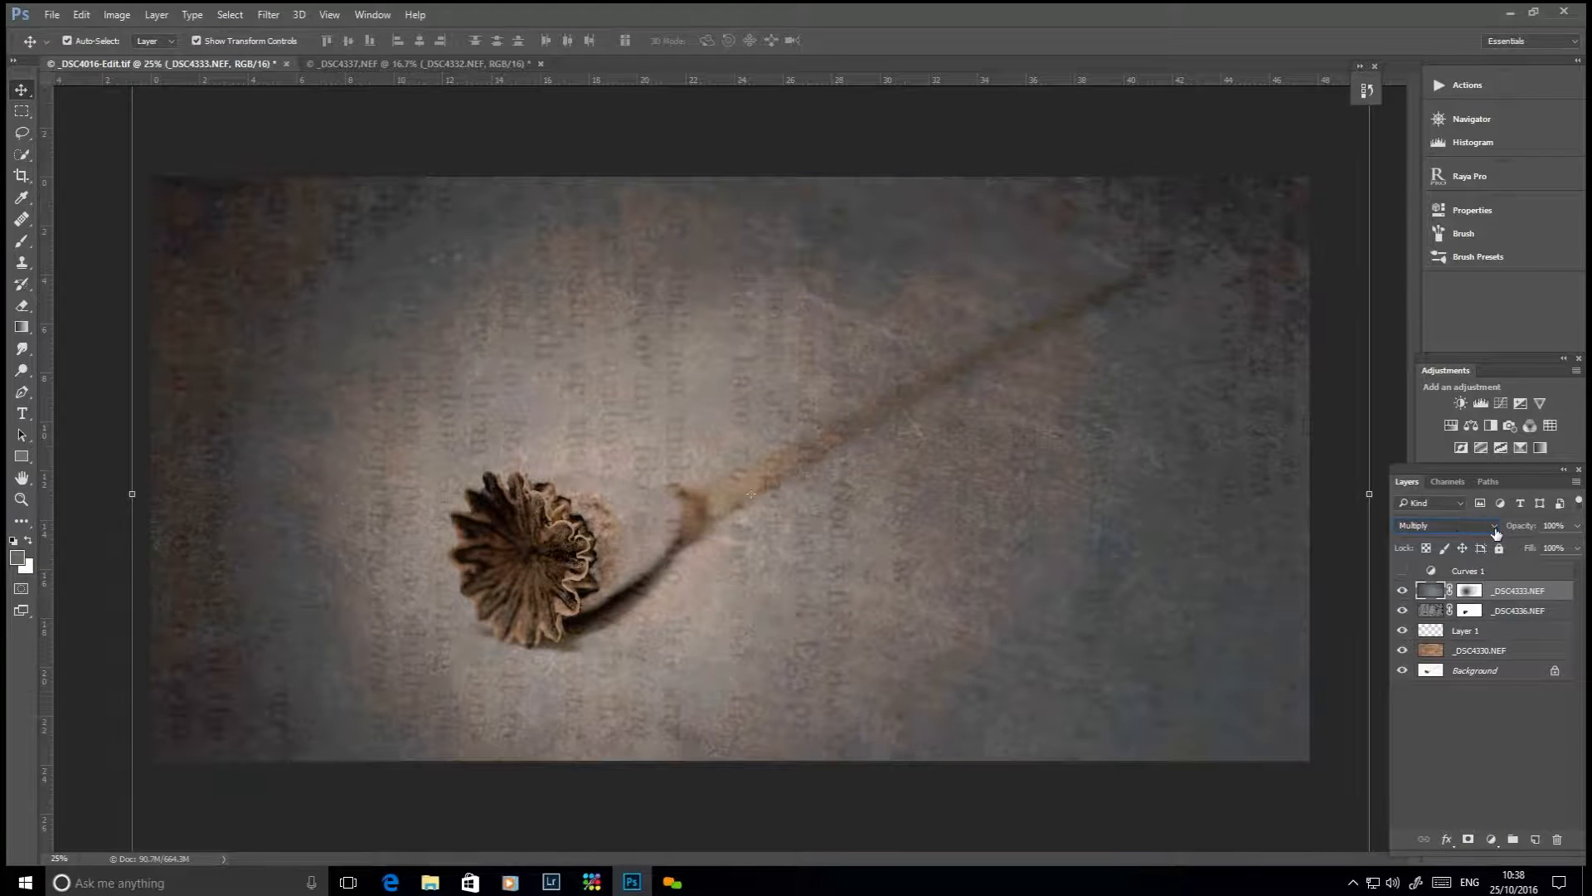
click(1577, 525)
mouse_move(1554, 547)
mouse_down()
mouse_move(1536, 547)
mouse_move(1576, 546)
mouse_up()
Show the Curves 1 adjustment layer, and open its contrast curve for review before closing the curve settings
click(1433, 571)
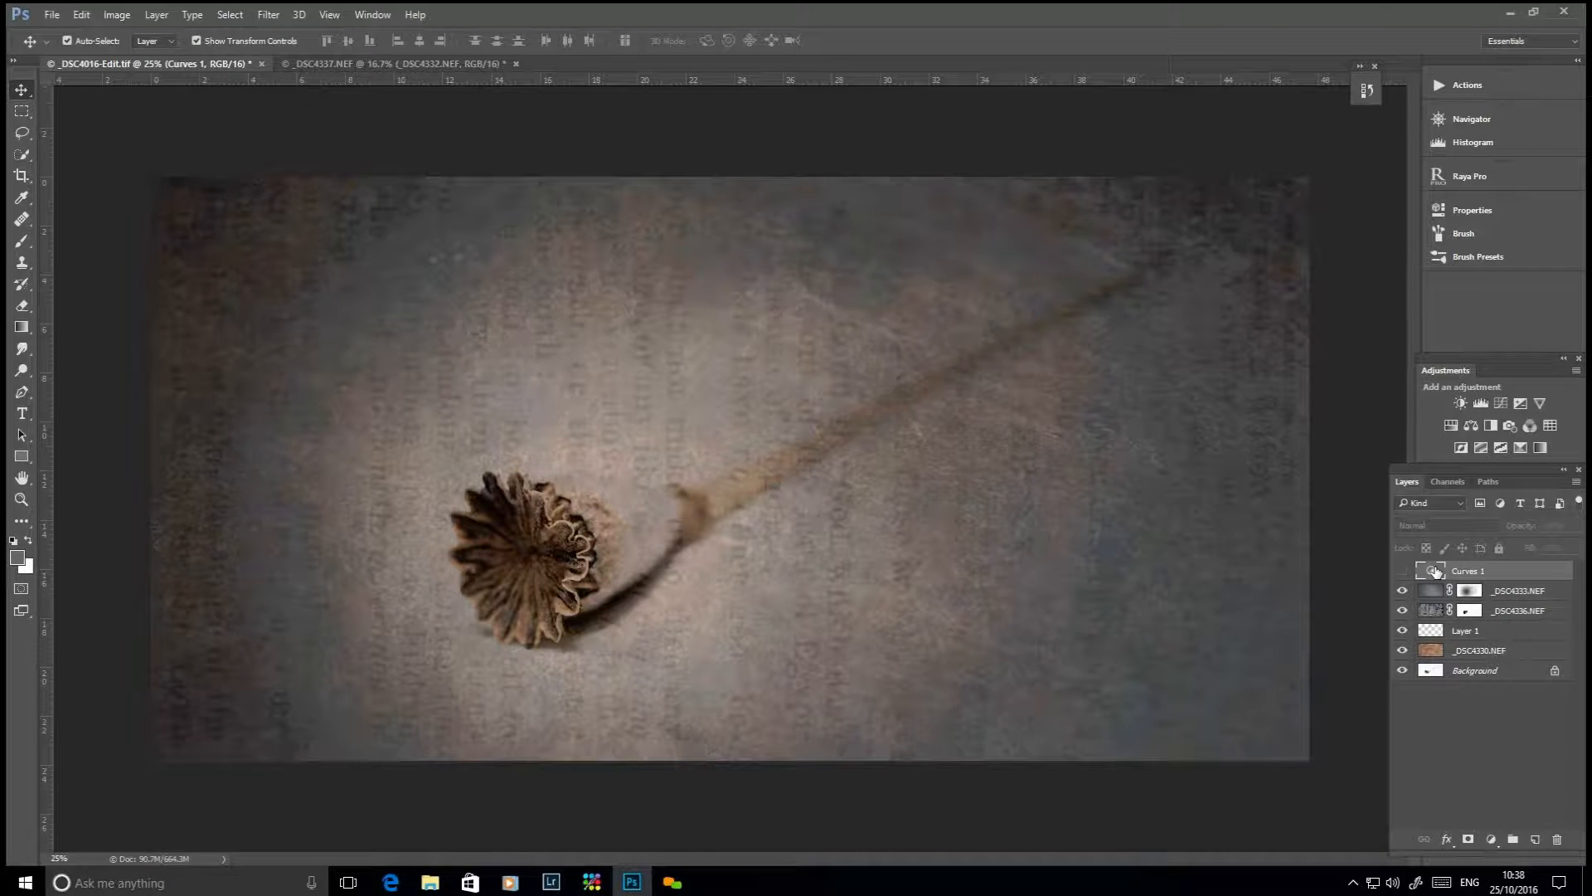
click(1402, 571)
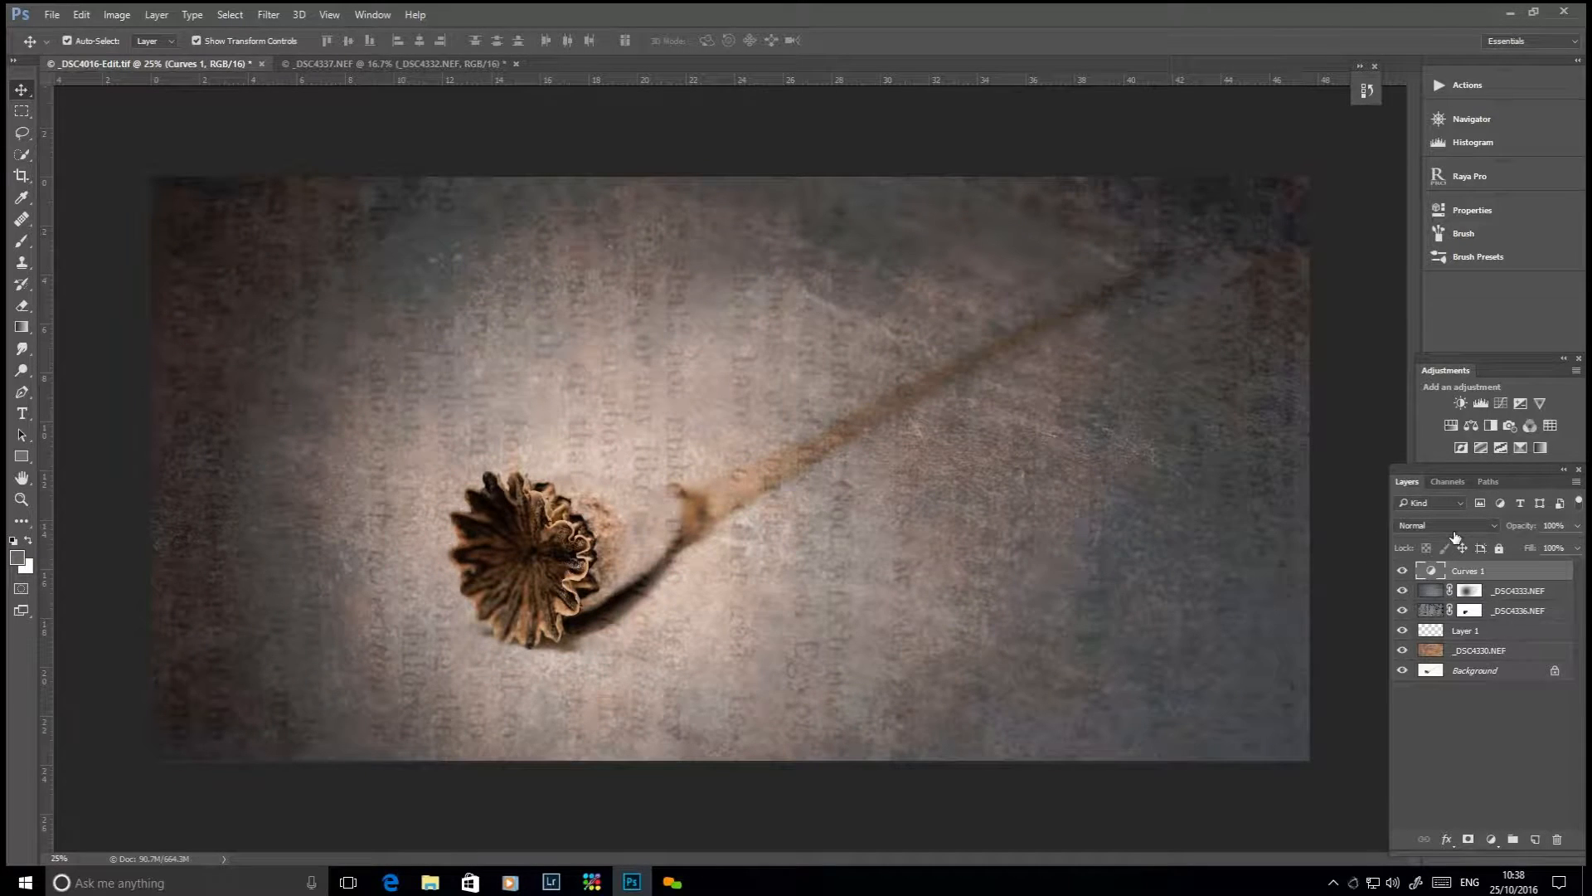
double_click(1432, 571)
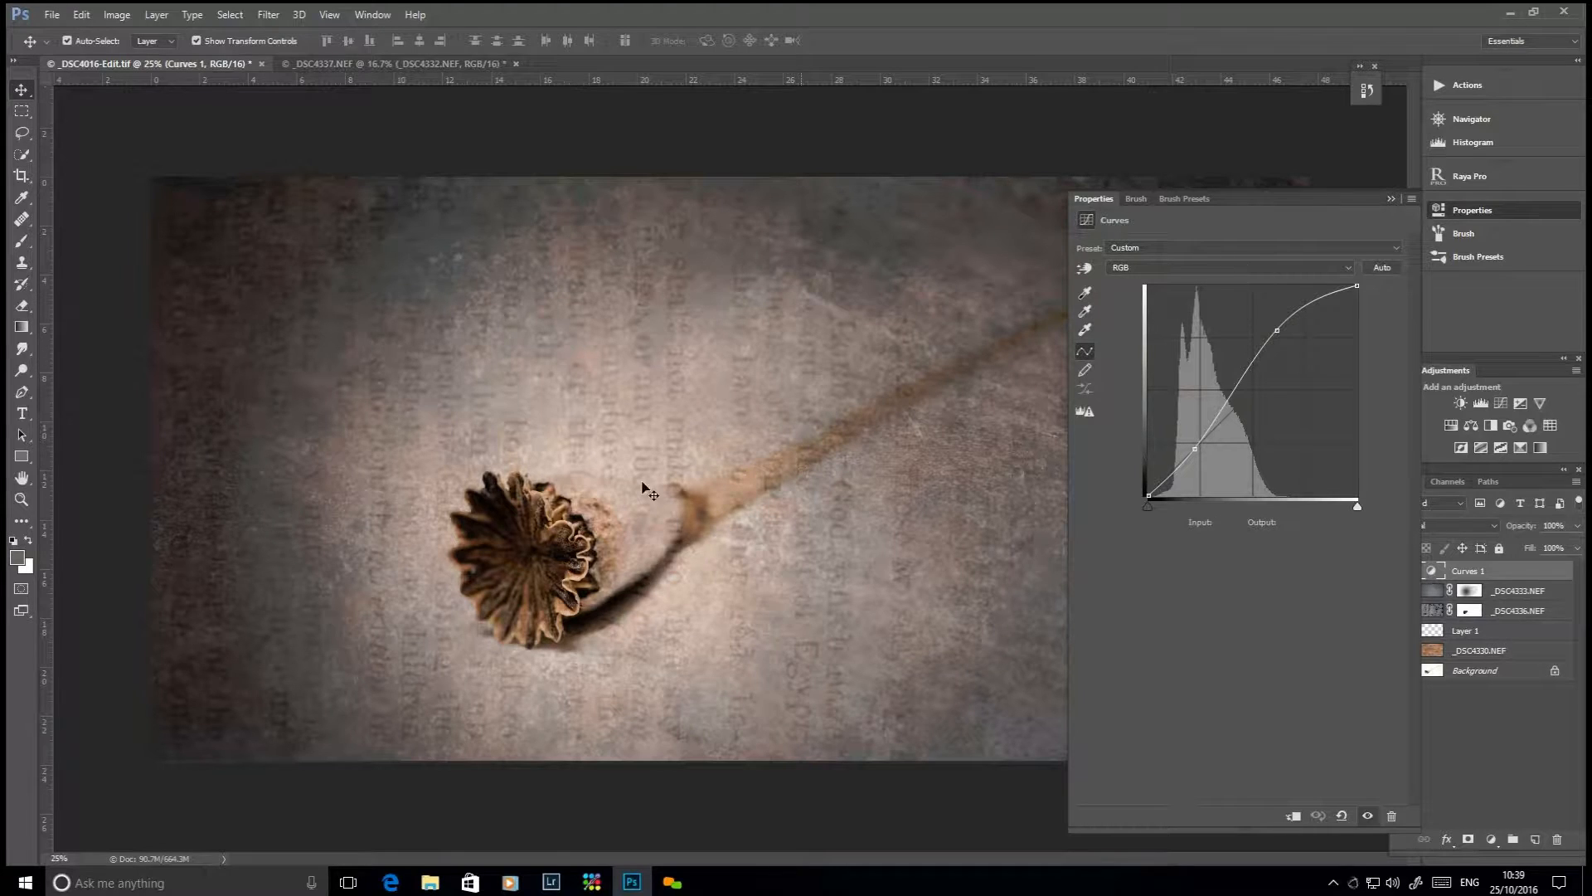
click(1392, 198)
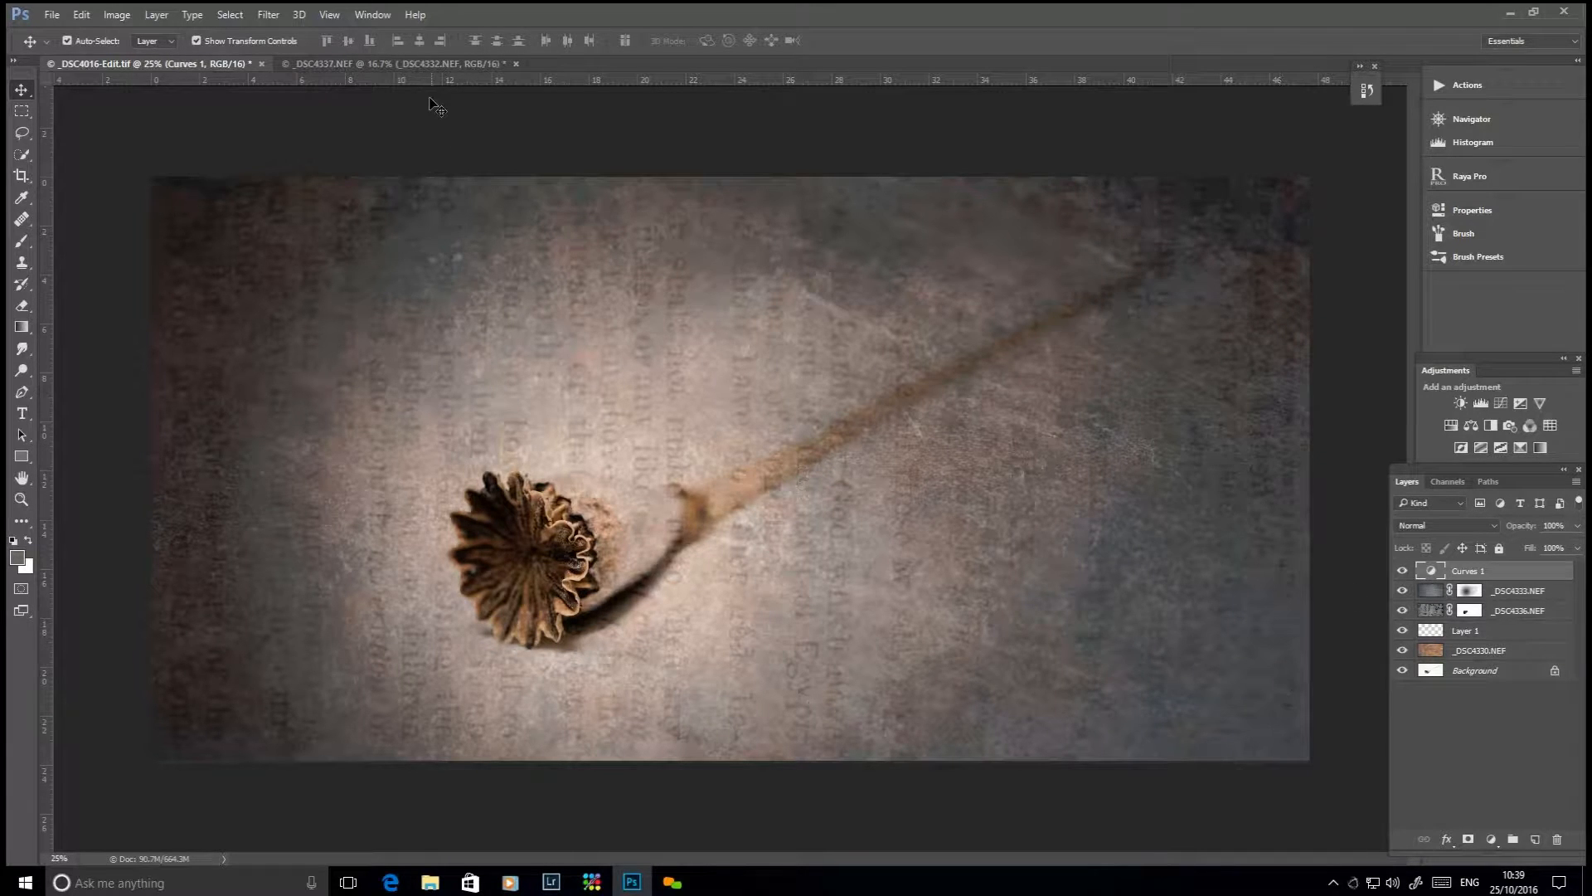
Review the texture layers in the _DSC4337.NEF document by toggling their visibility, and return to the _DSC4016-Edit.tif image
click(440, 66)
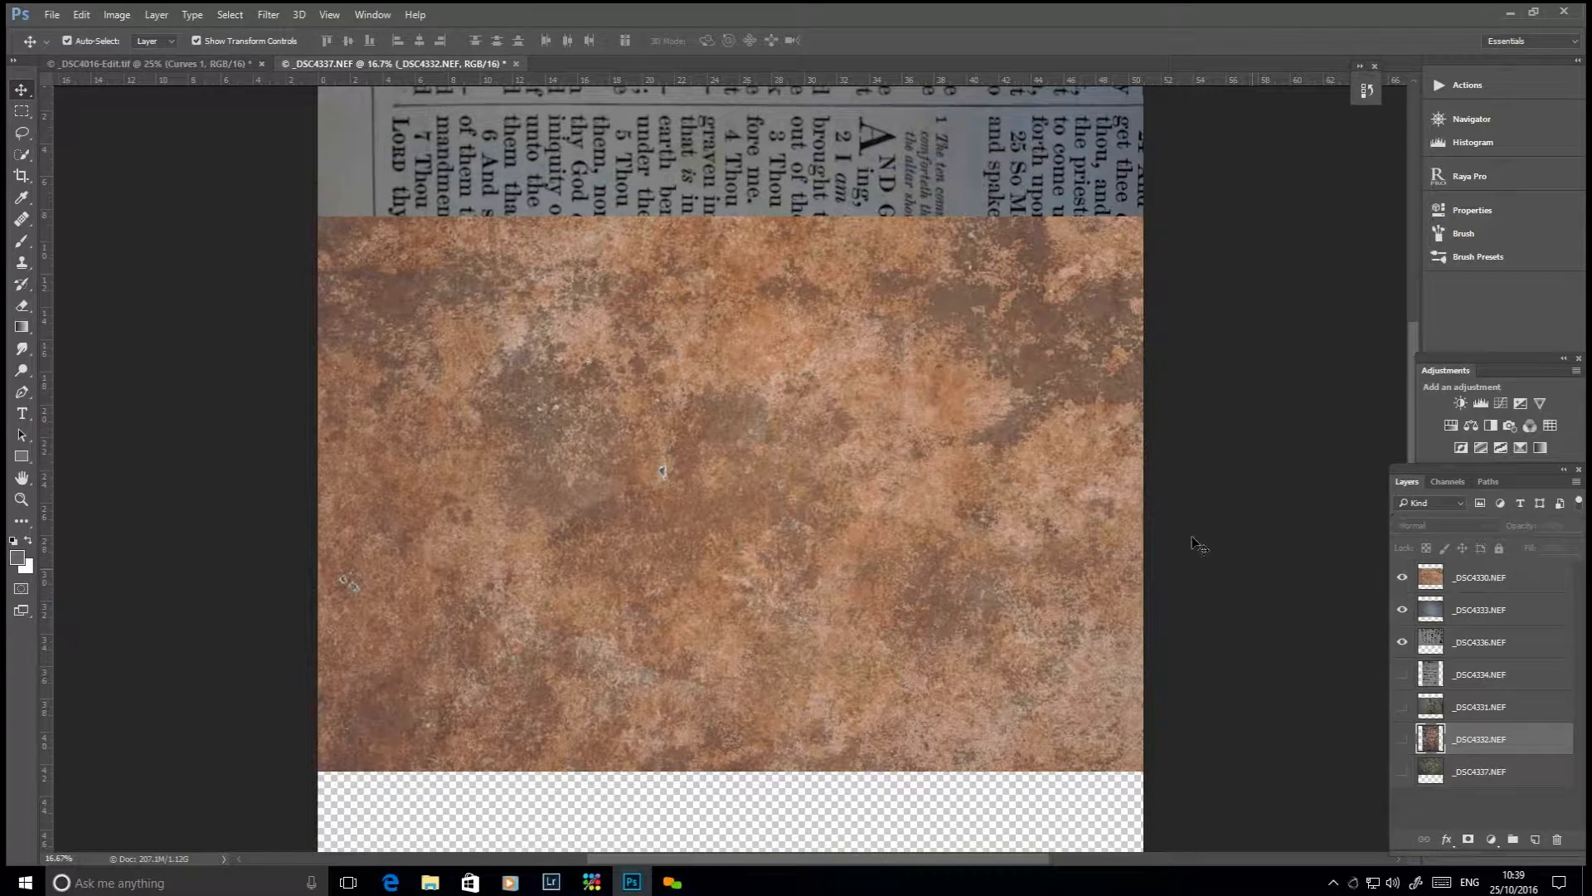
click(1403, 577)
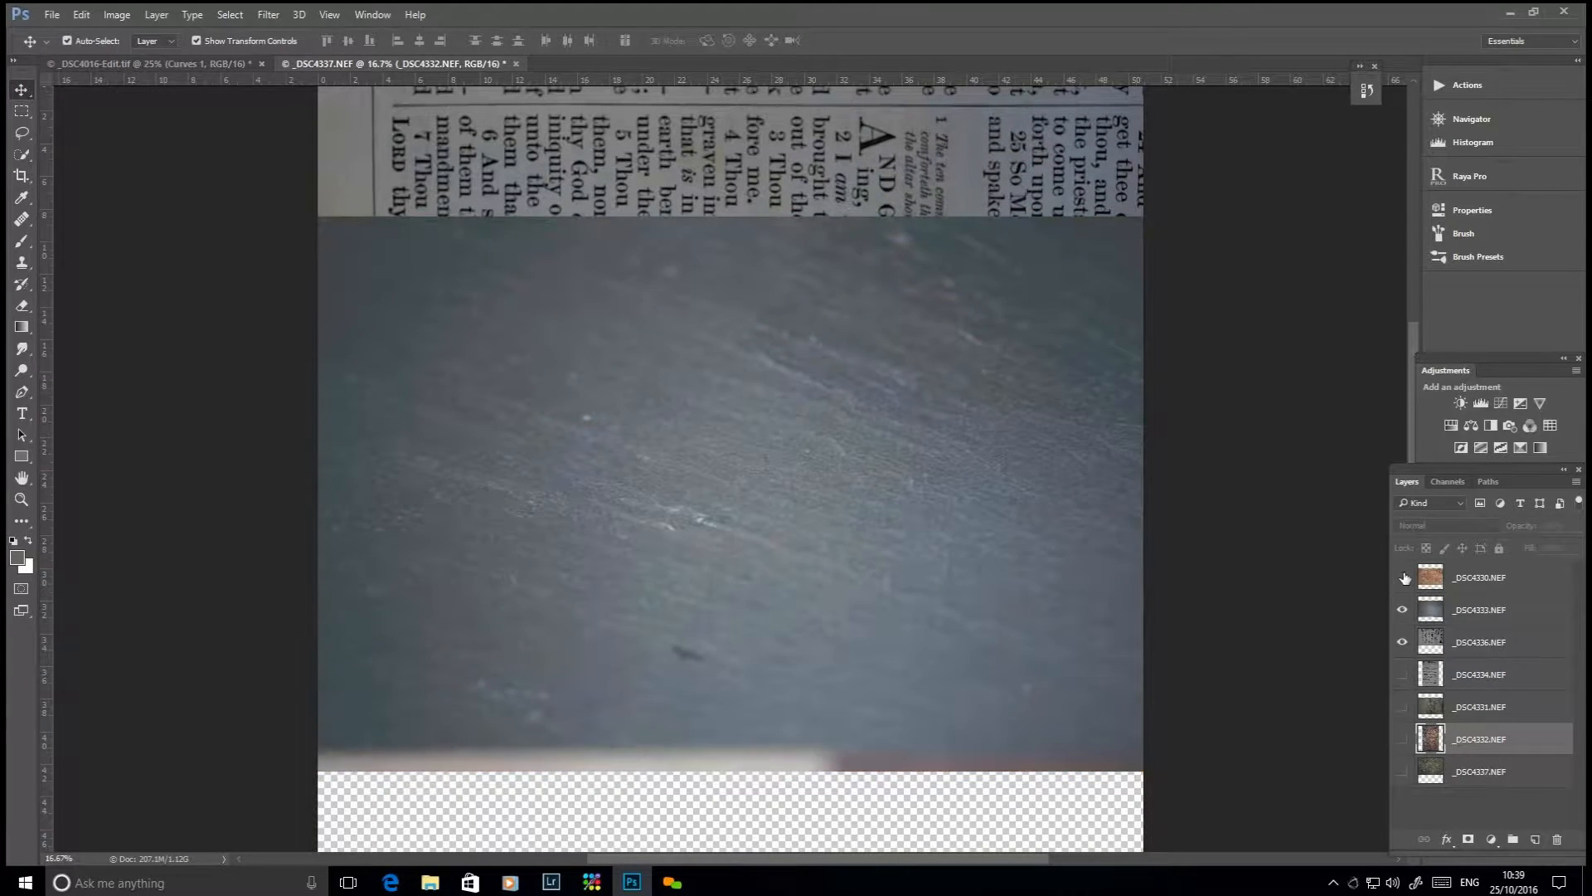
click(1403, 612)
key(ctrl+z)
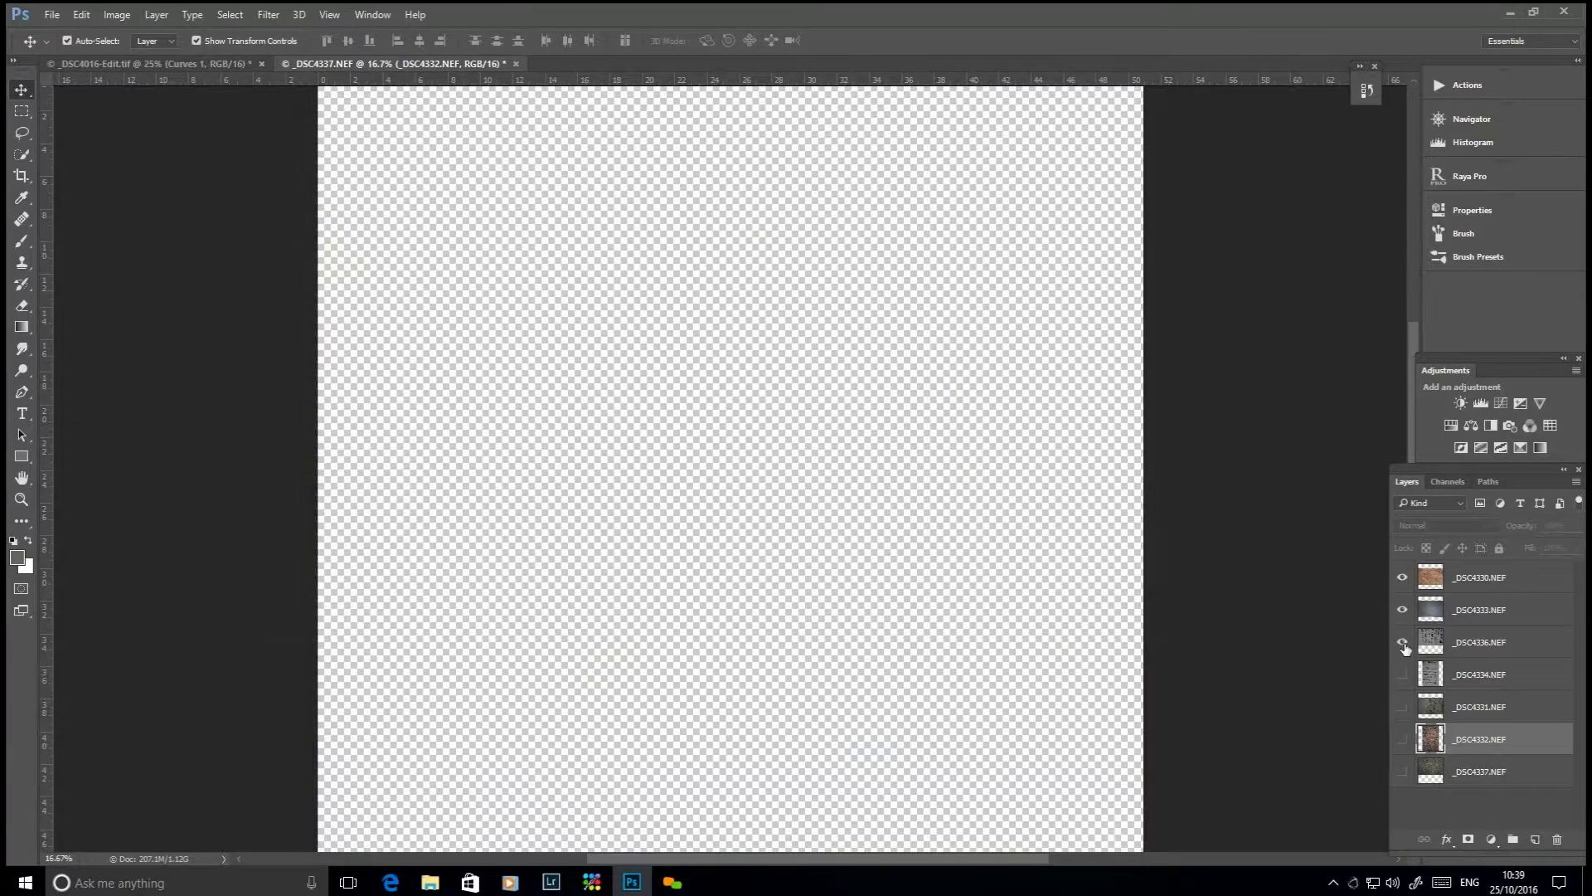
click(181, 63)
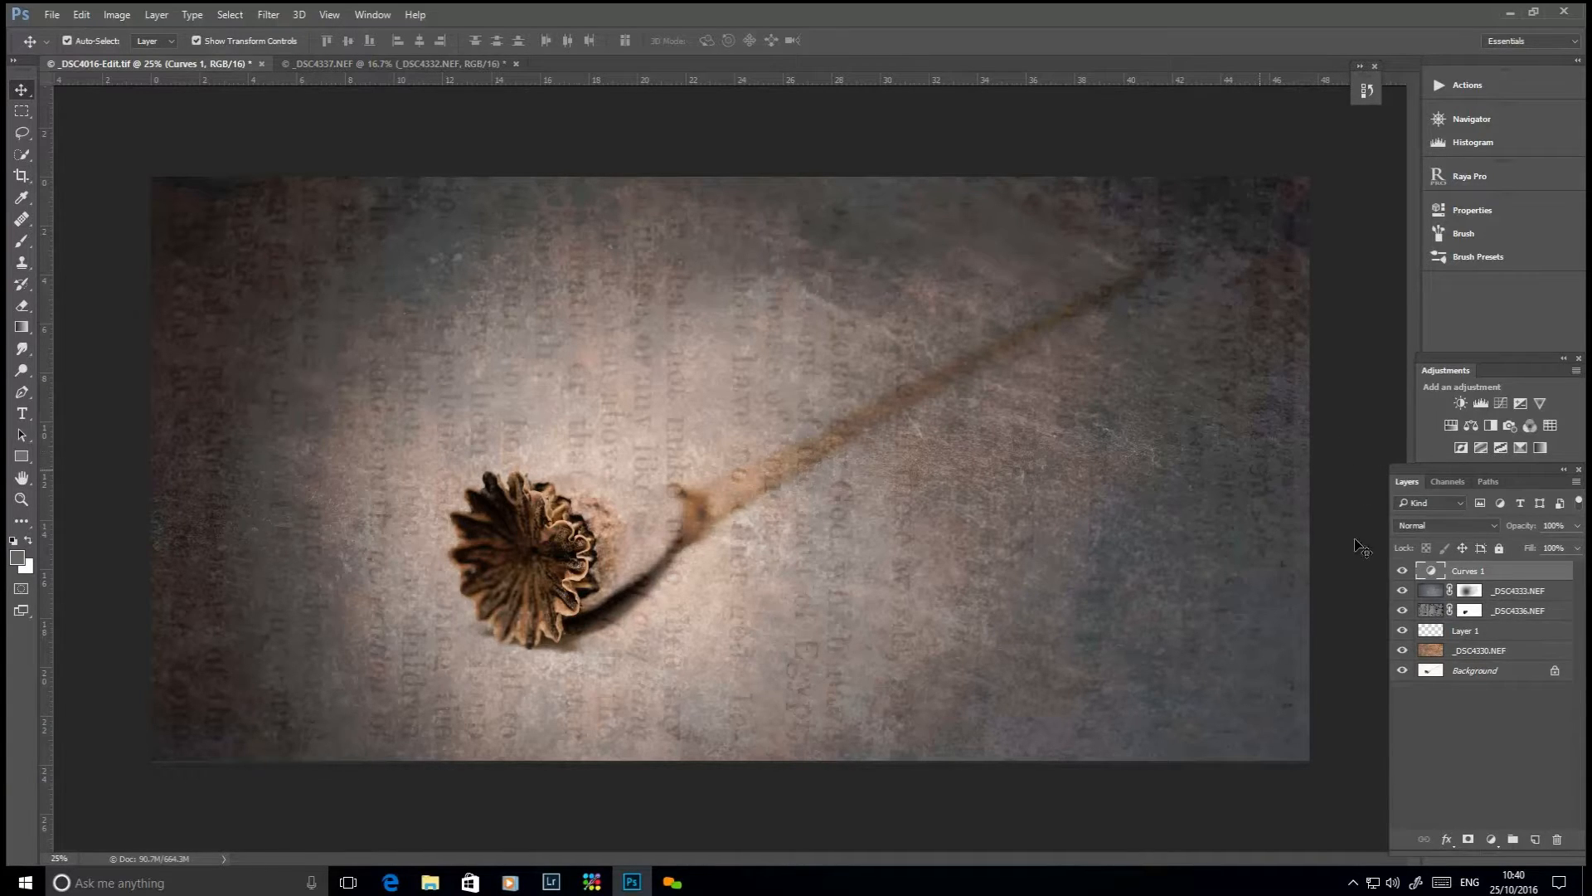
Hide every layer above the Background to compare with the original photo, and show them all again
mouse_move(1402, 590)
mouse_down()
mouse_move(1402, 656)
mouse_move(1409, 574)
mouse_up()
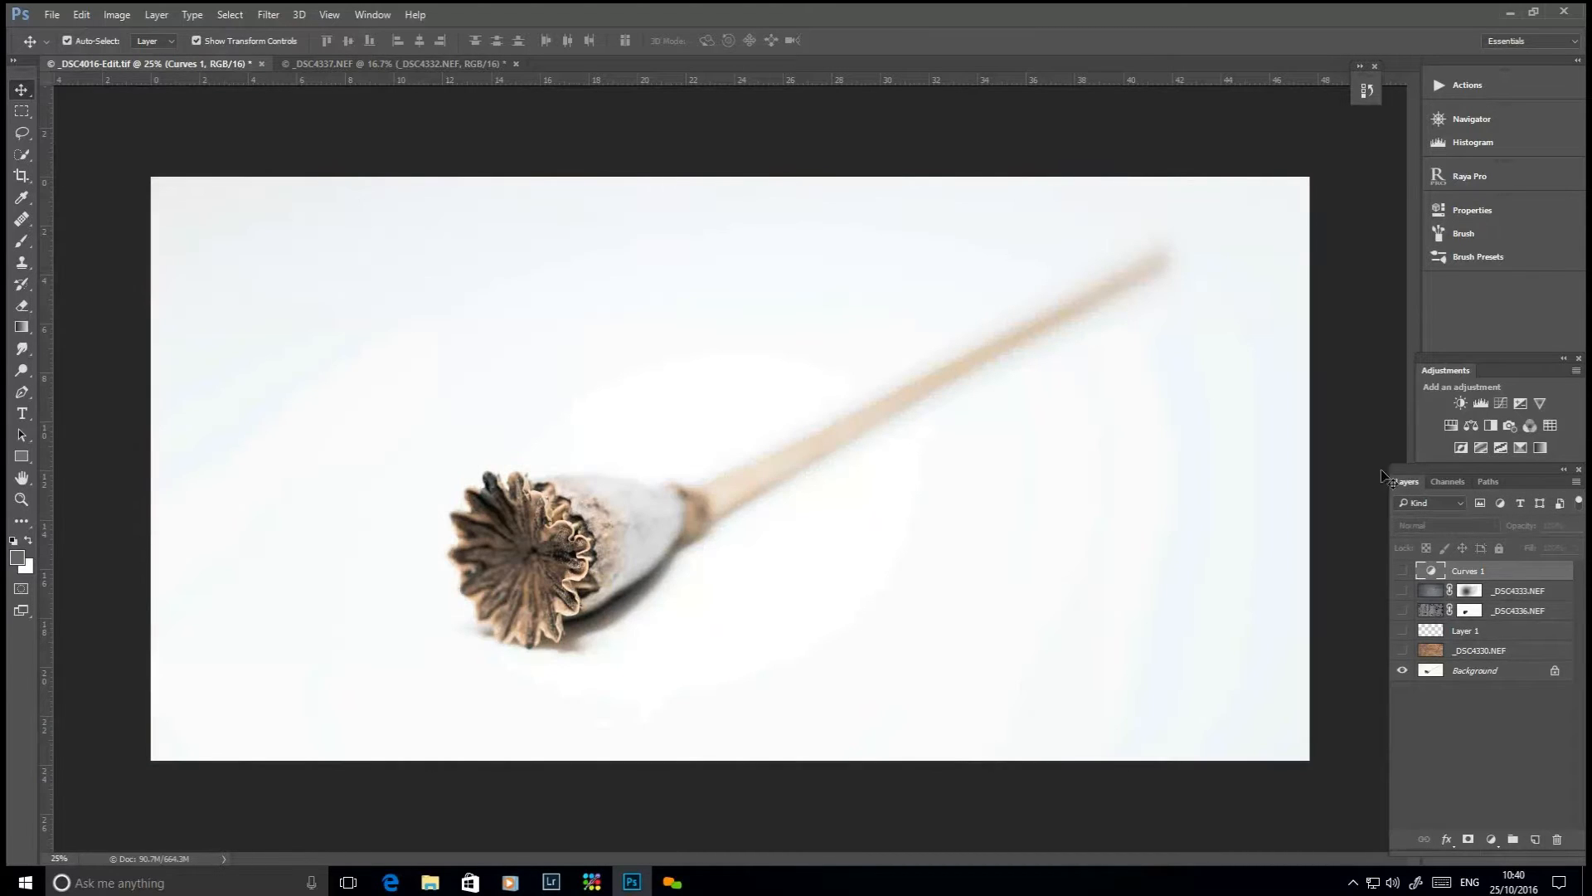
drag(1402, 571, 1404, 649)
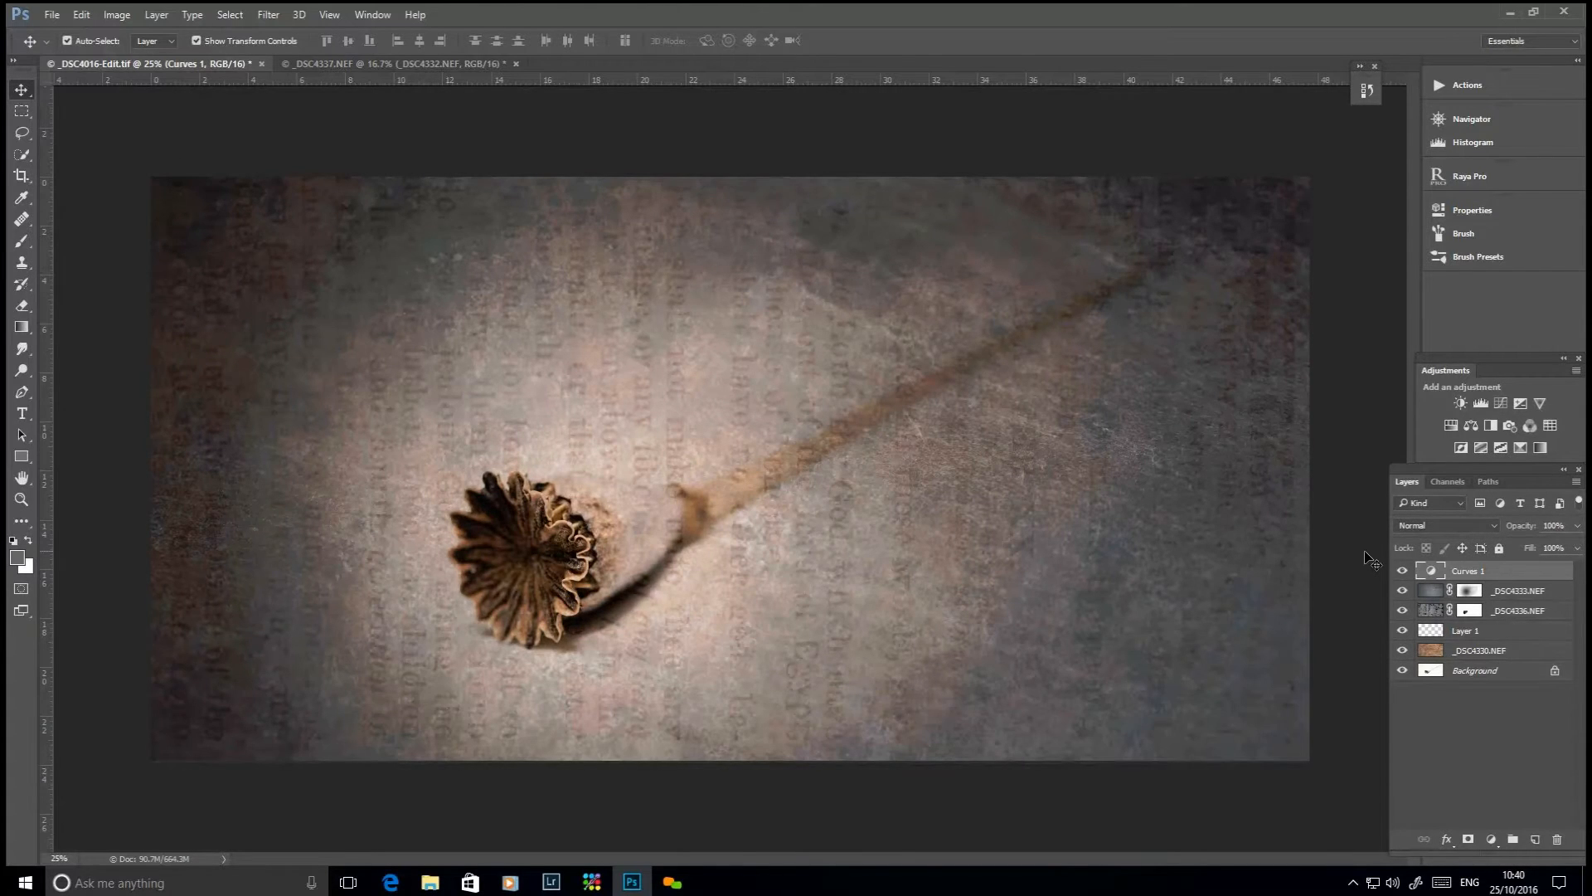